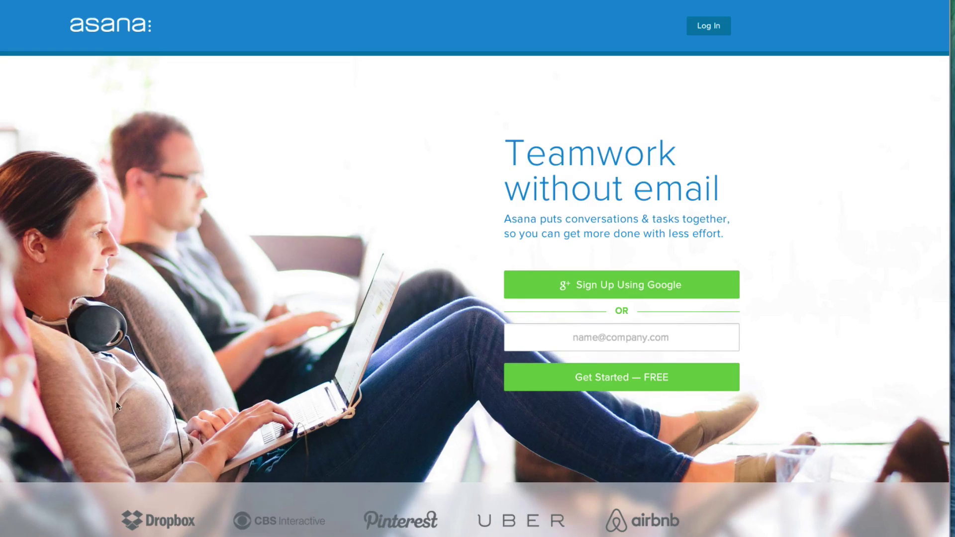
scroll(97, 398, down, 2)
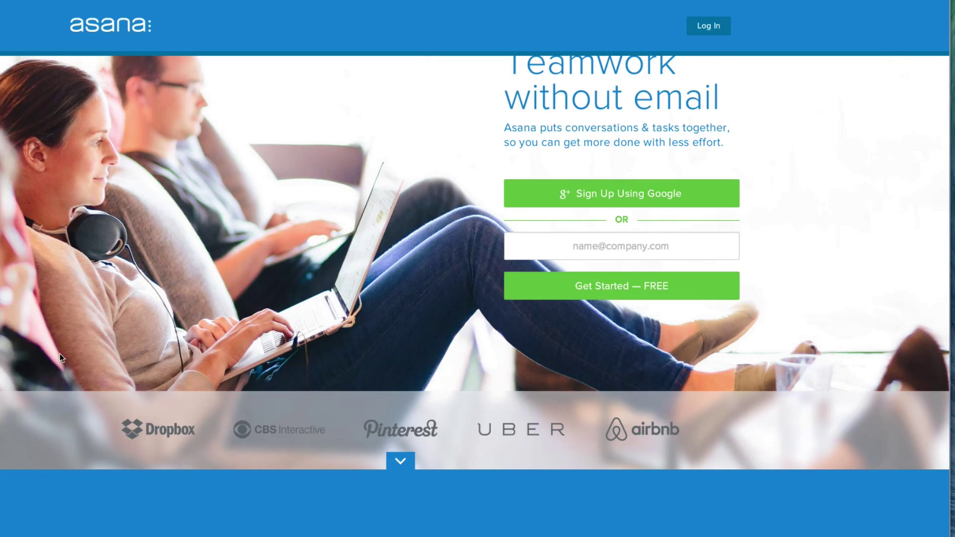
scroll(59, 354, up, 2)
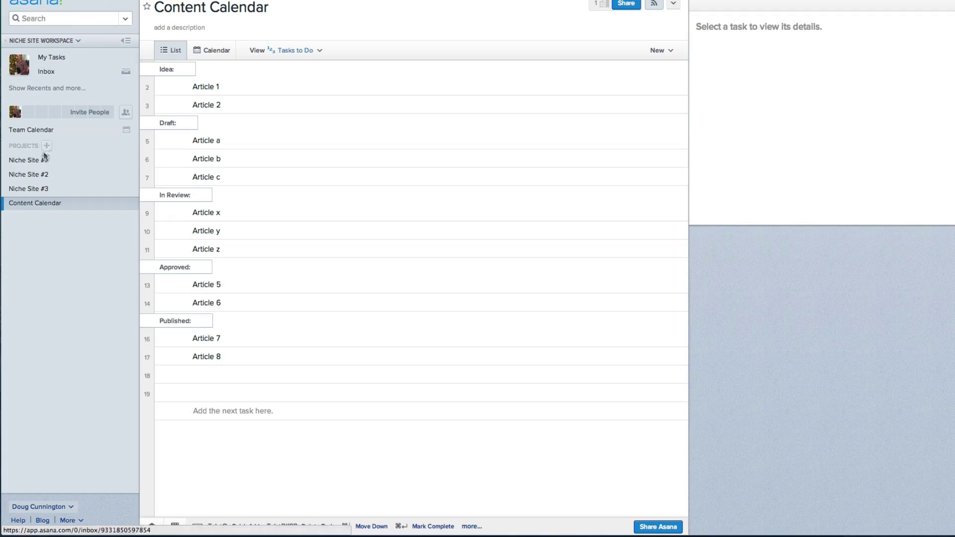
- Open the Niche Site #1 project and examine the comment, description and attachment options of the task about outsourcing link building
click(21, 160)
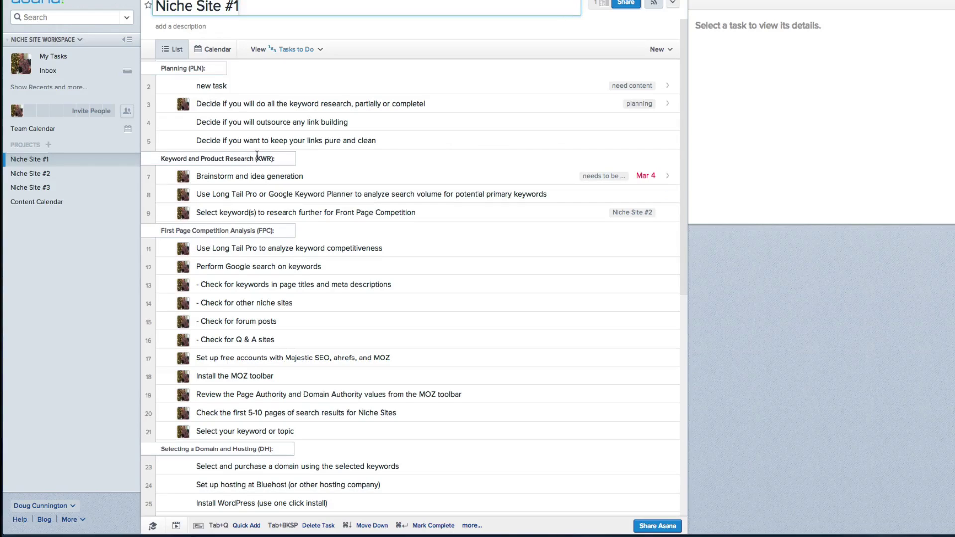
click(262, 122)
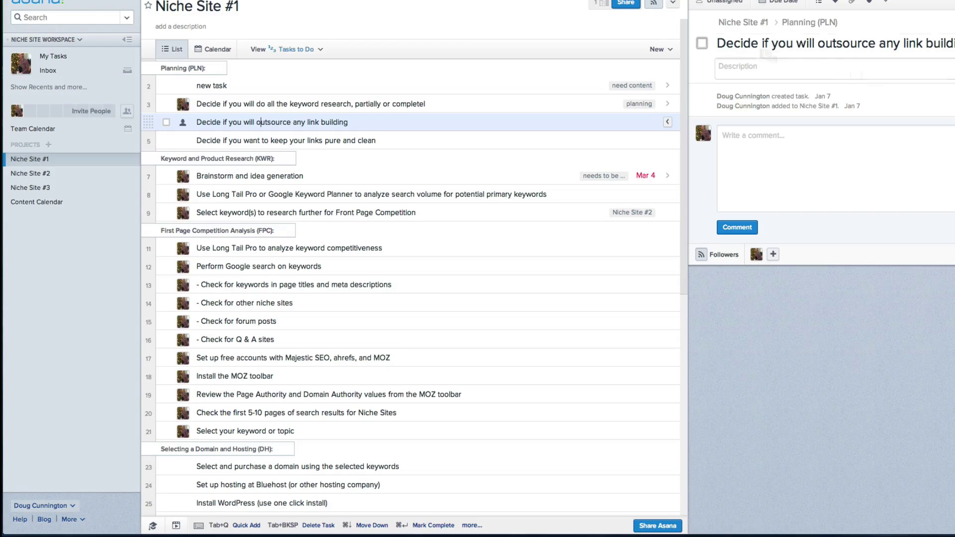
click(775, 144)
click(853, 164)
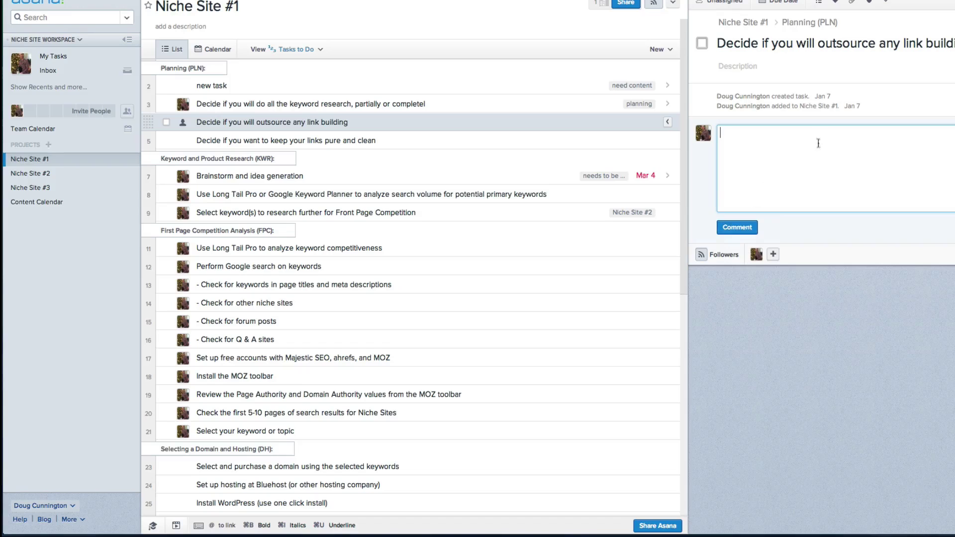
click(766, 65)
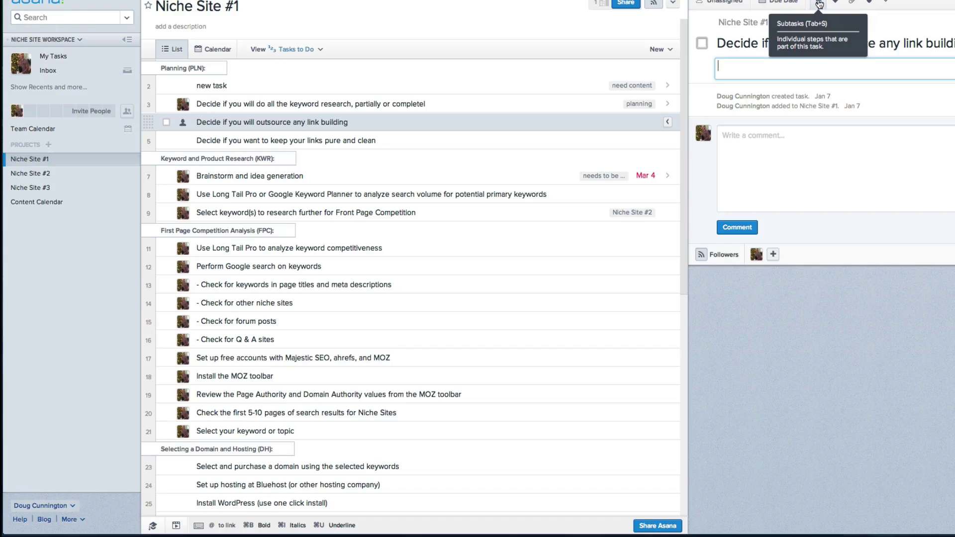
click(852, 3)
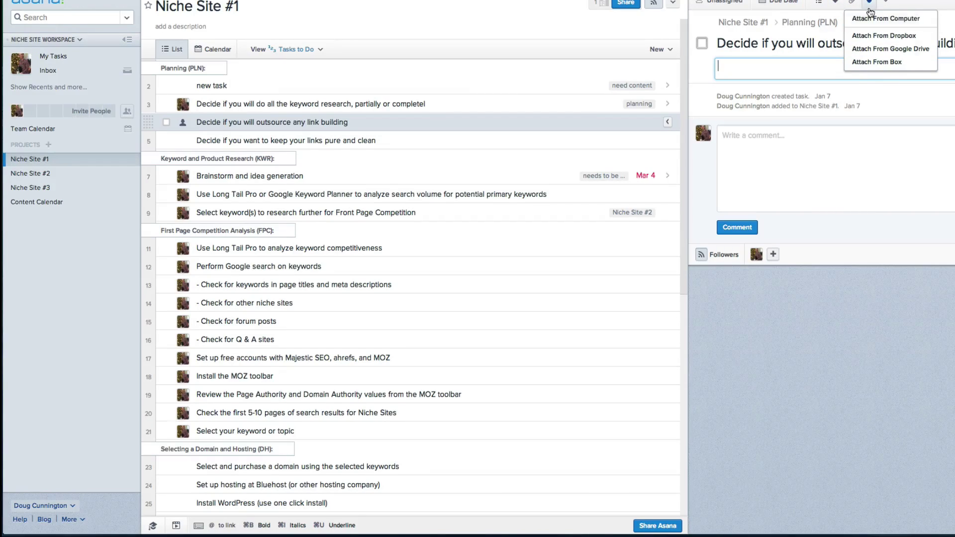
click(887, 130)
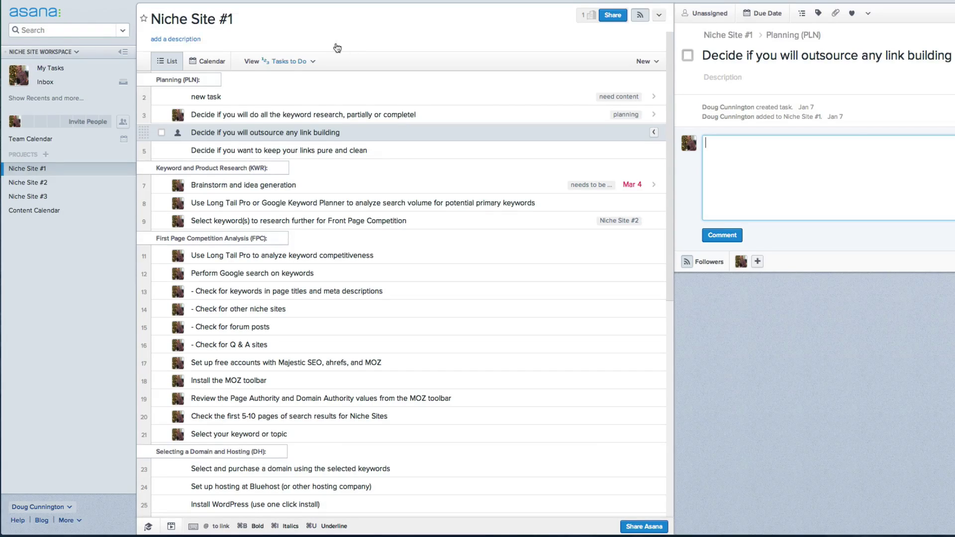
- Open My Tasks, select all tasks under New Tasks and move them to Upcoming
click(59, 72)
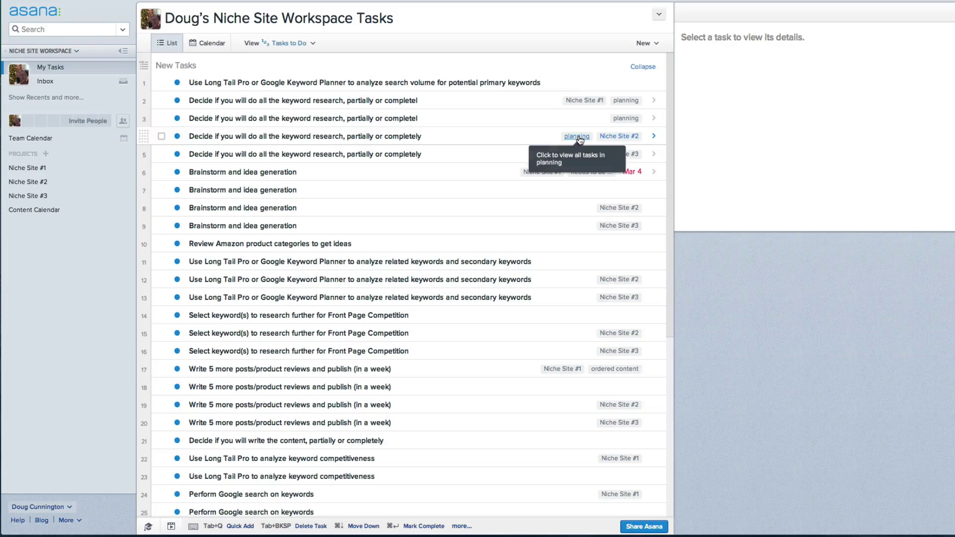
click(499, 135)
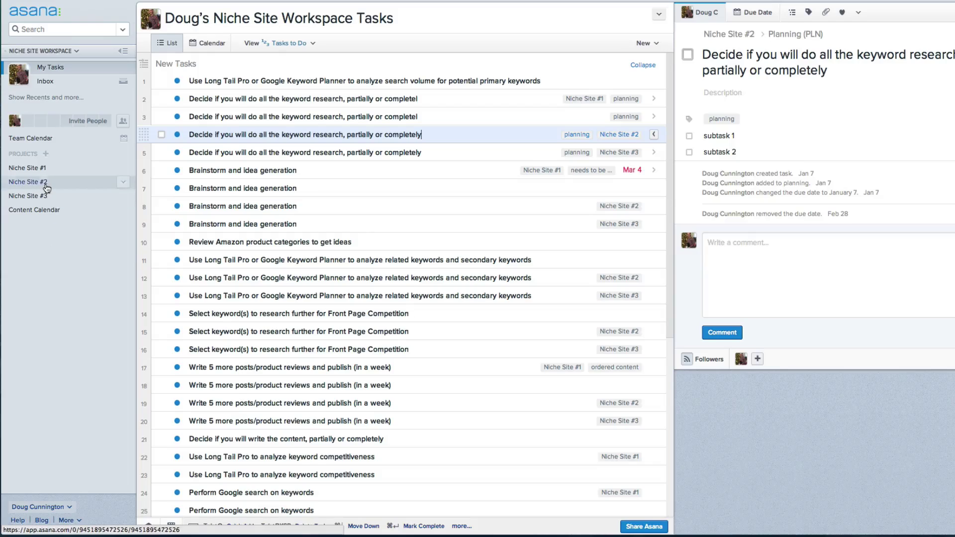
key(Up)
key(Up)
key(Up)
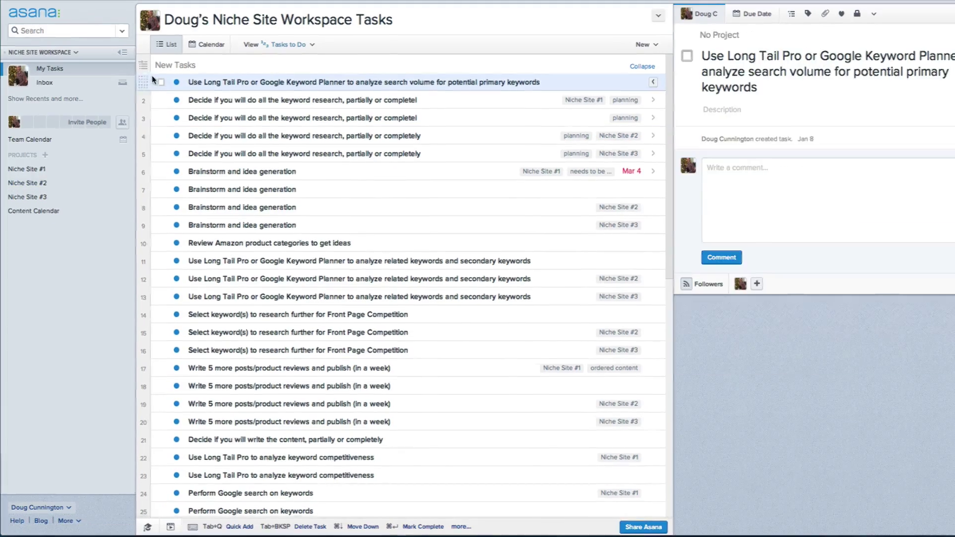
scroll(122, 167, down, 10)
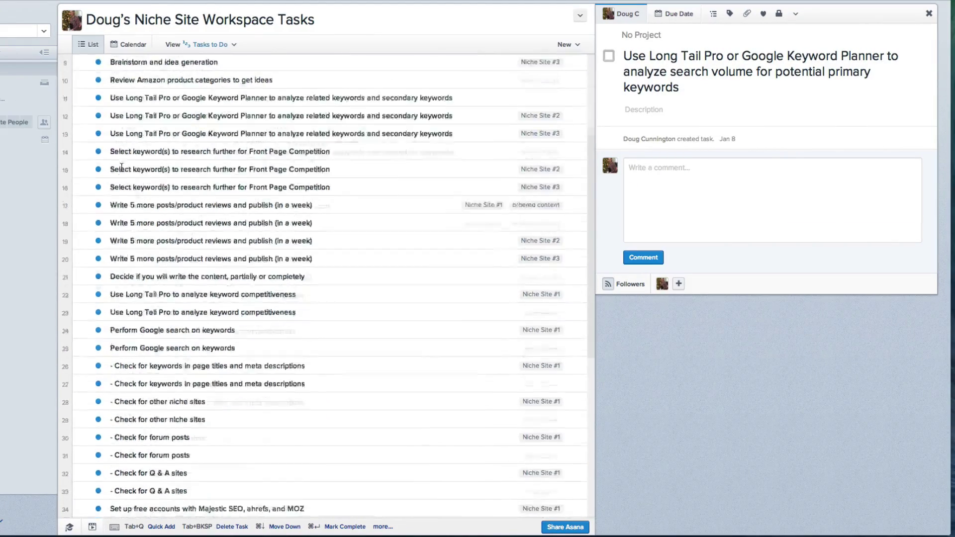
shift+click(65, 339)
drag(69, 342, 70, 378)
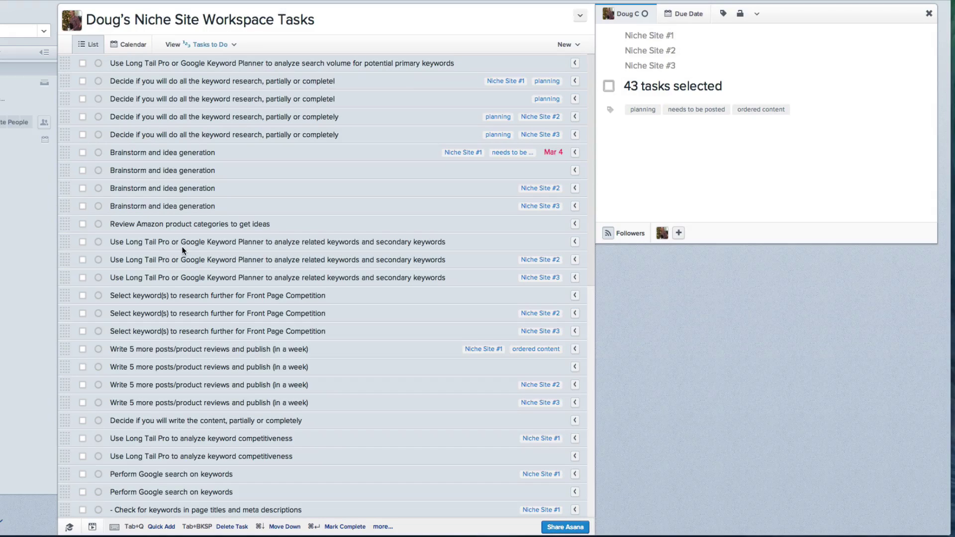
click(131, 64)
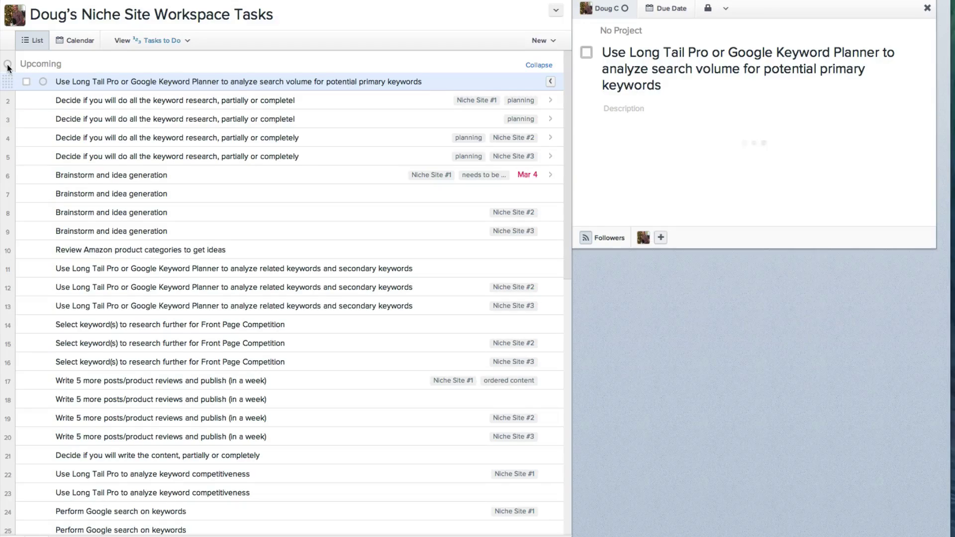
- Collapse the Later section and move the search volume task, the Niche Site #1 brainstorming task and a Niche Site #2 keyword selection task to Today
scroll(137, 350, down, 10)
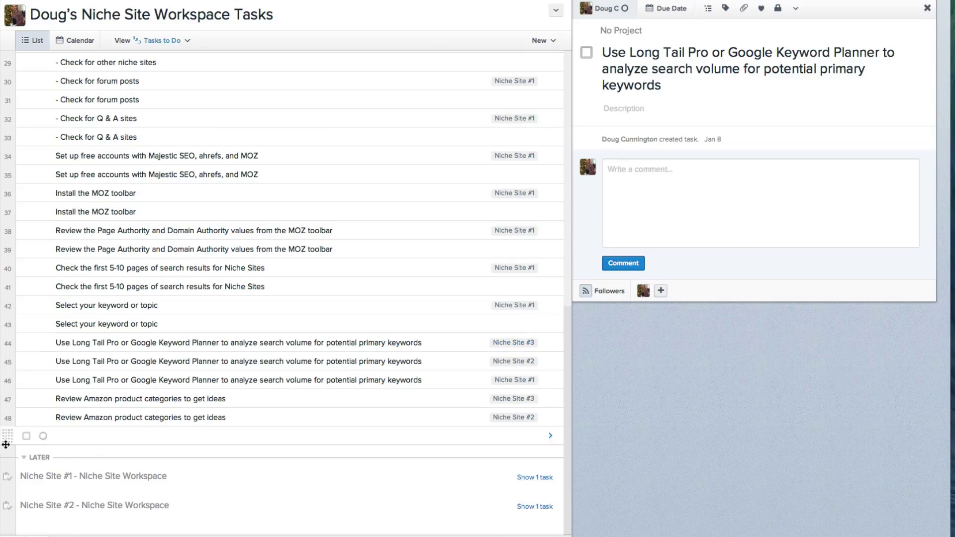
click(24, 457)
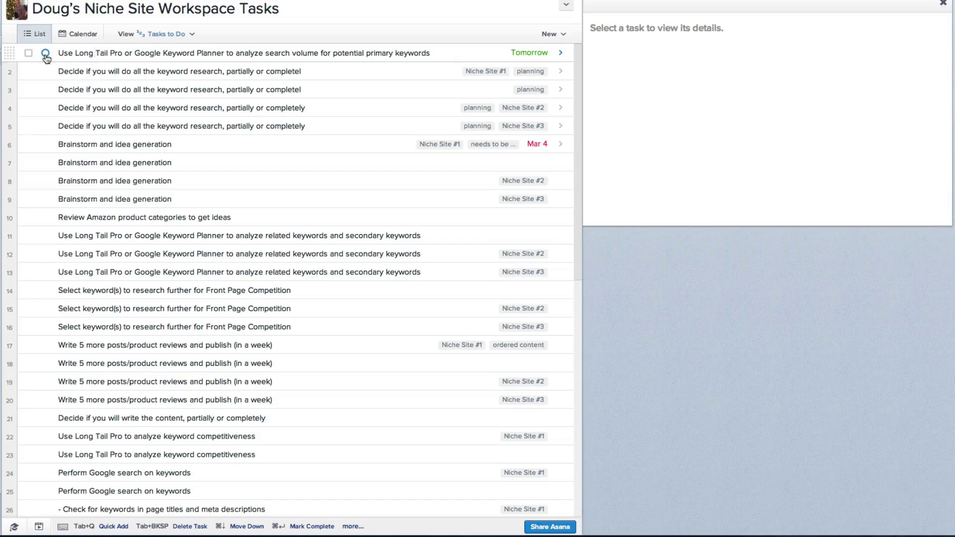
click(46, 56)
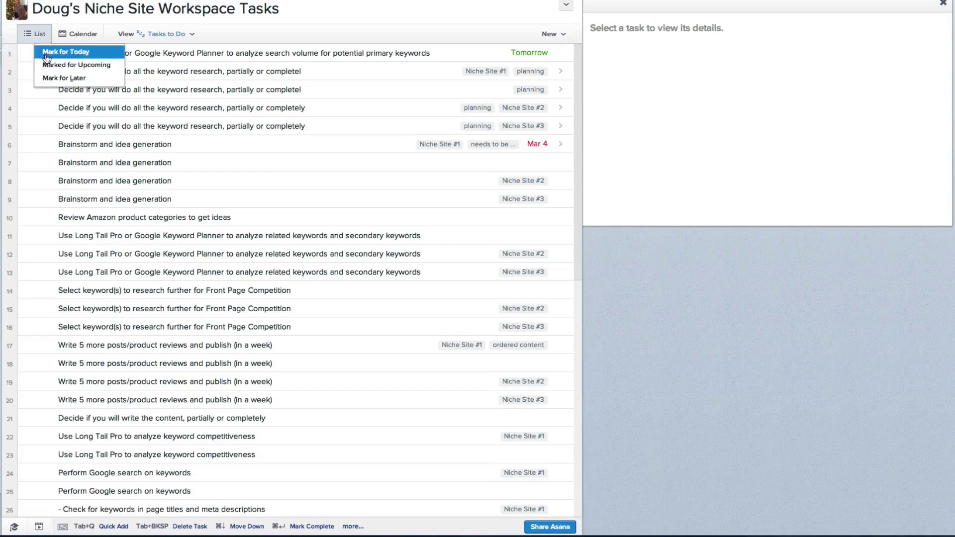
click(103, 54)
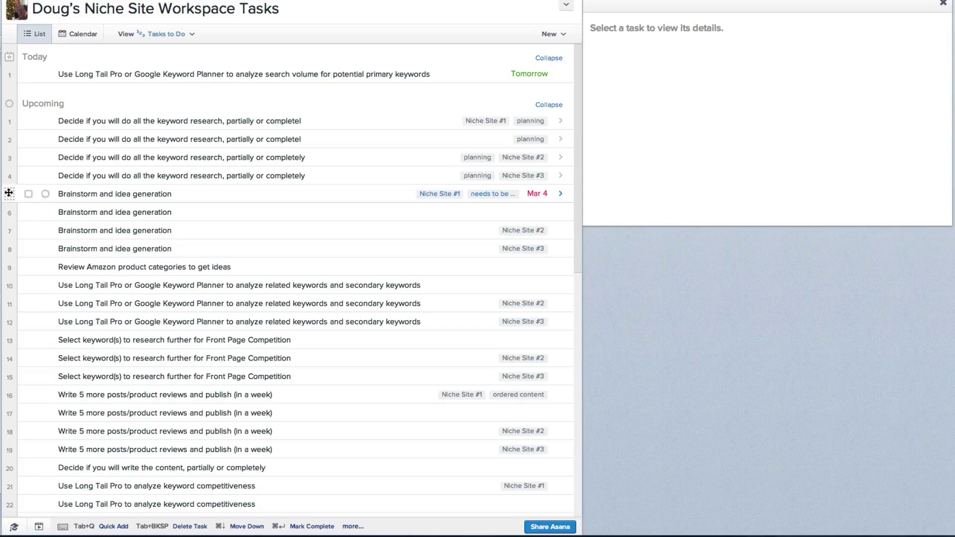
drag(9, 193, 16, 94)
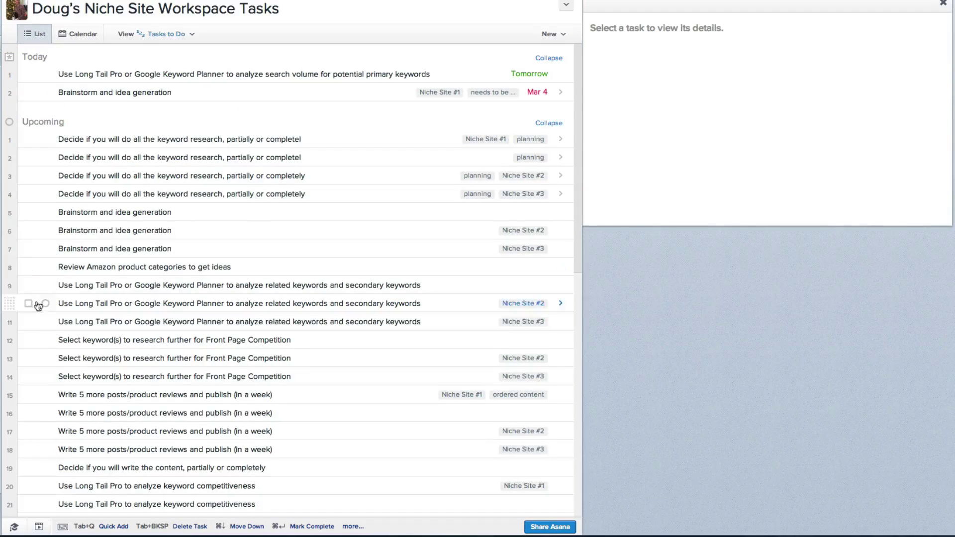
drag(9, 342, 37, 101)
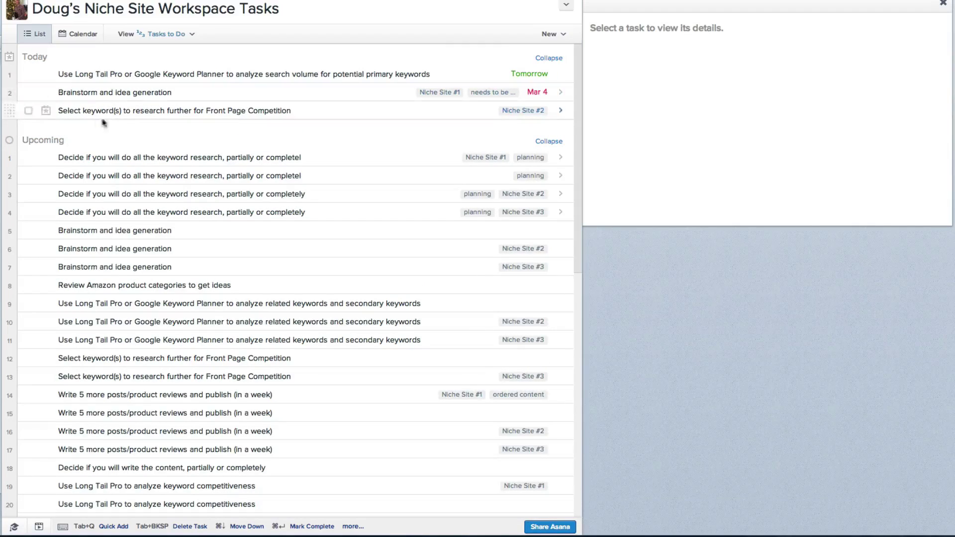
- Collapse the Upcoming section and check what the Later section contains, leaving it collapsed
click(9, 141)
click(549, 142)
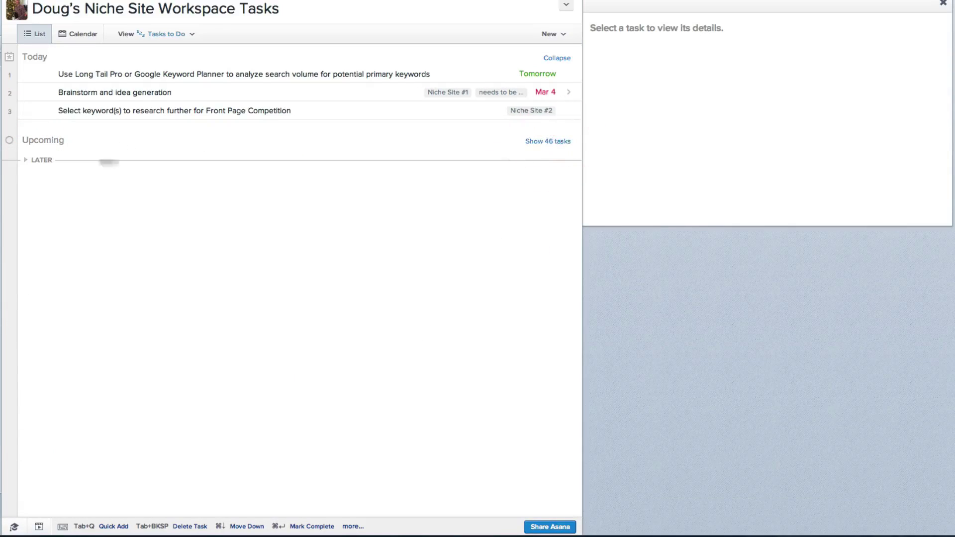
click(34, 161)
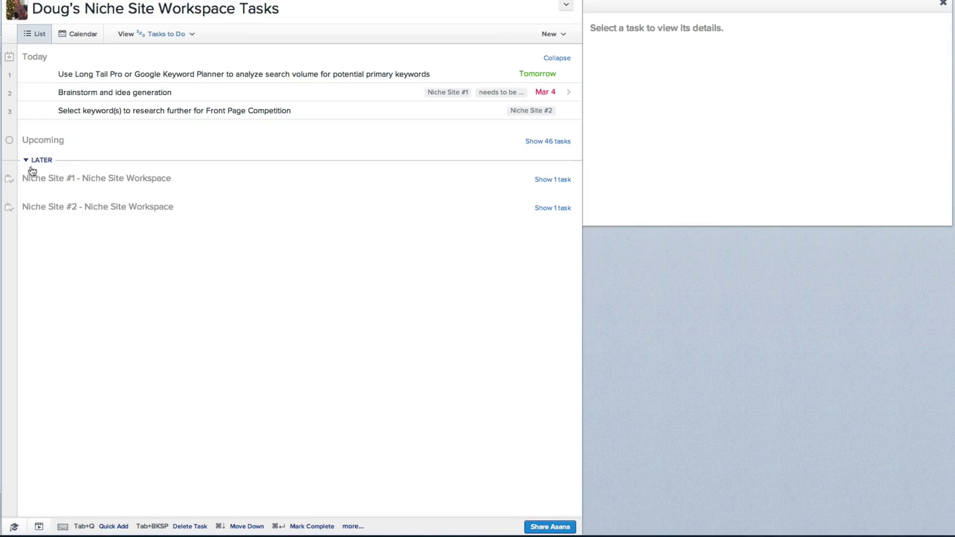
click(35, 164)
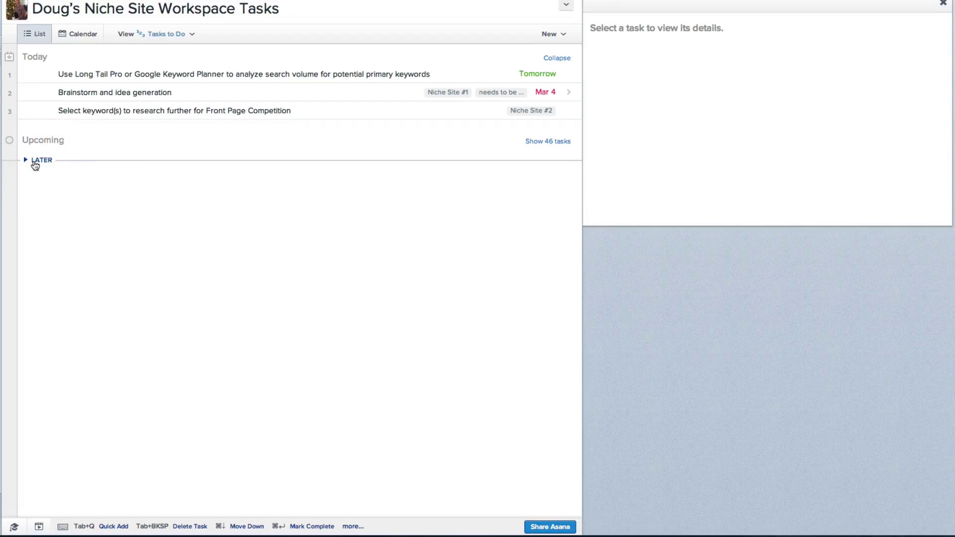
- Mark the search volume analysis task and the Niche Site #1 brainstorming task under Today as complete
mouse_move(47, 144)
click(28, 75)
click(23, 93)
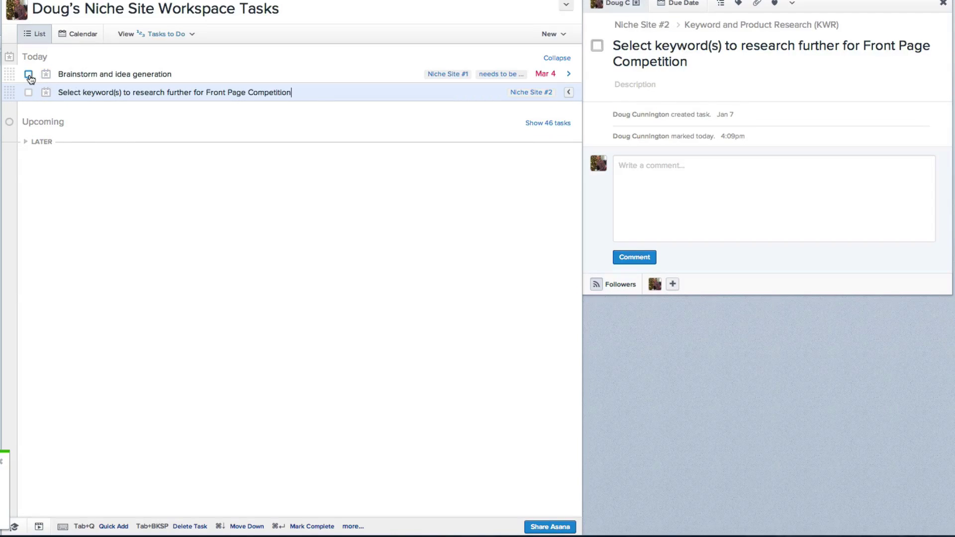
click(29, 74)
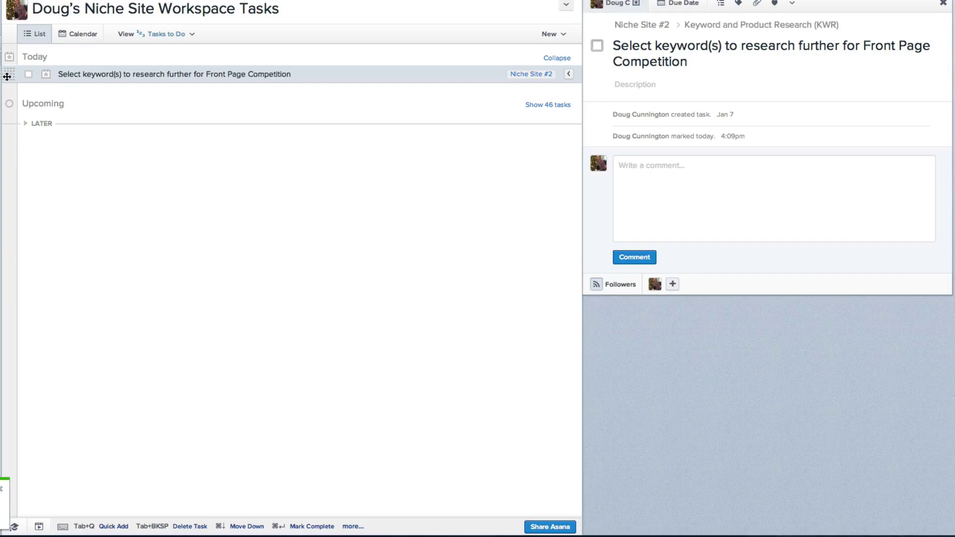
- Expand the Upcoming section and move the Niche Site #2 task about deciding on keyword research to Today
mouse_move(36, 60)
click(553, 107)
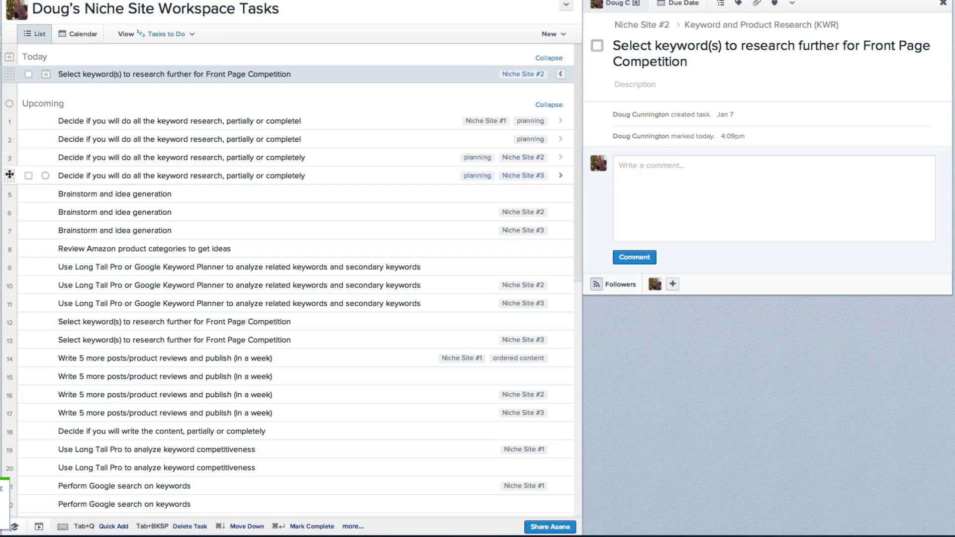
drag(5, 161, 16, 78)
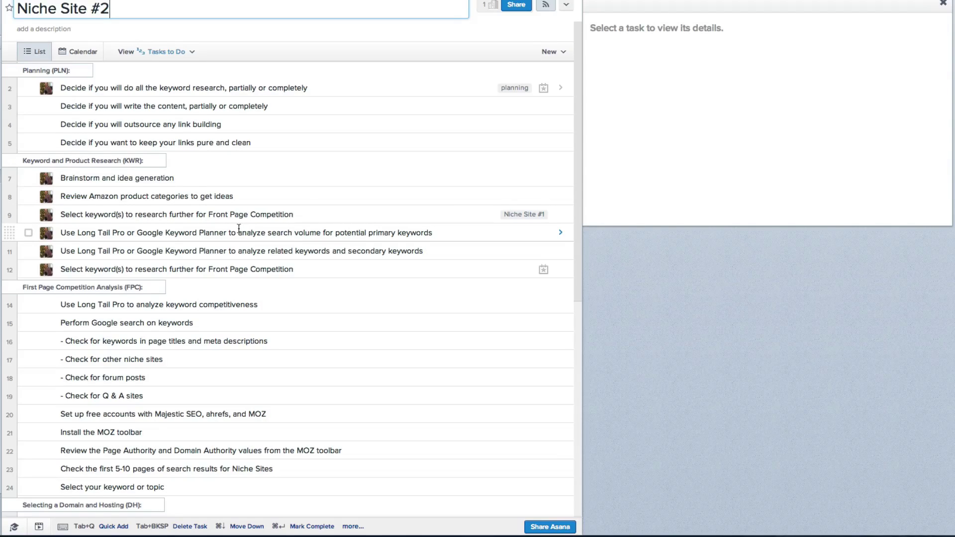
- Look through the Niche Site #2 task list from the Planning section down to Promotion and return to the start
scroll(239, 229, down, 5)
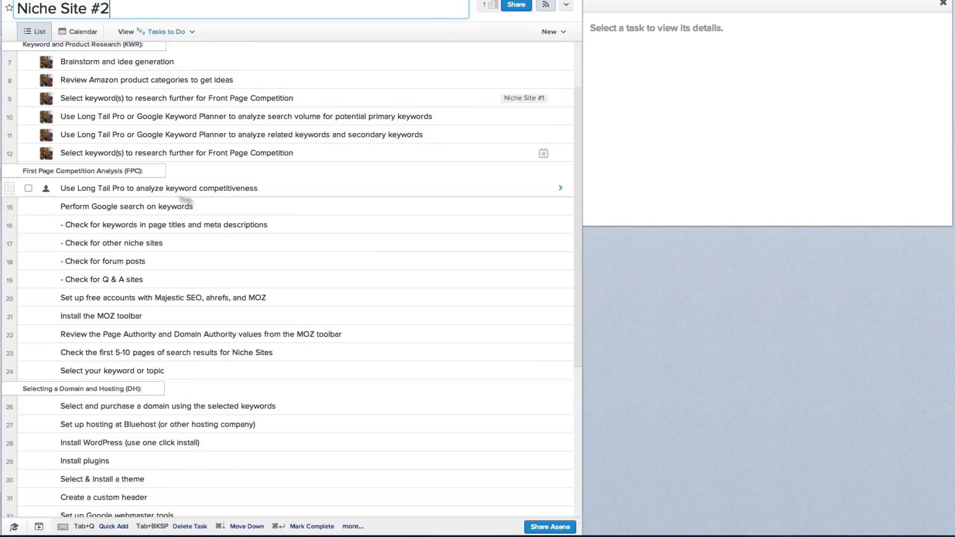
scroll(235, 207, down, 7)
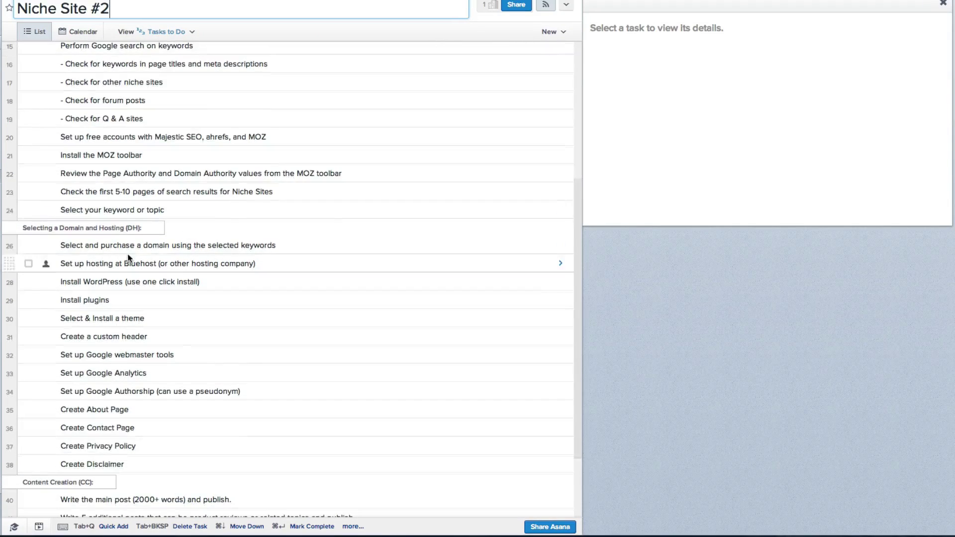
scroll(202, 243, down, 5)
scroll(203, 245, down, 1)
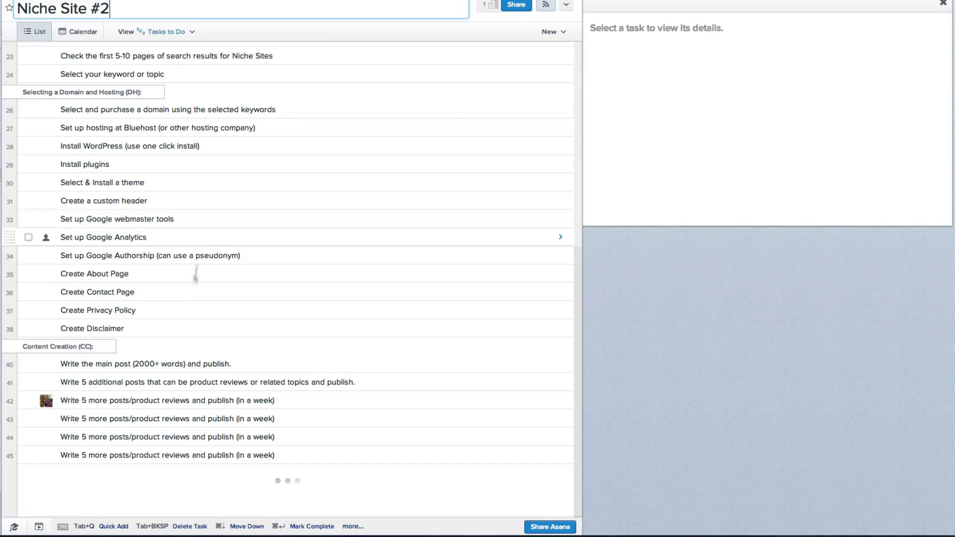
scroll(186, 358, down, 5)
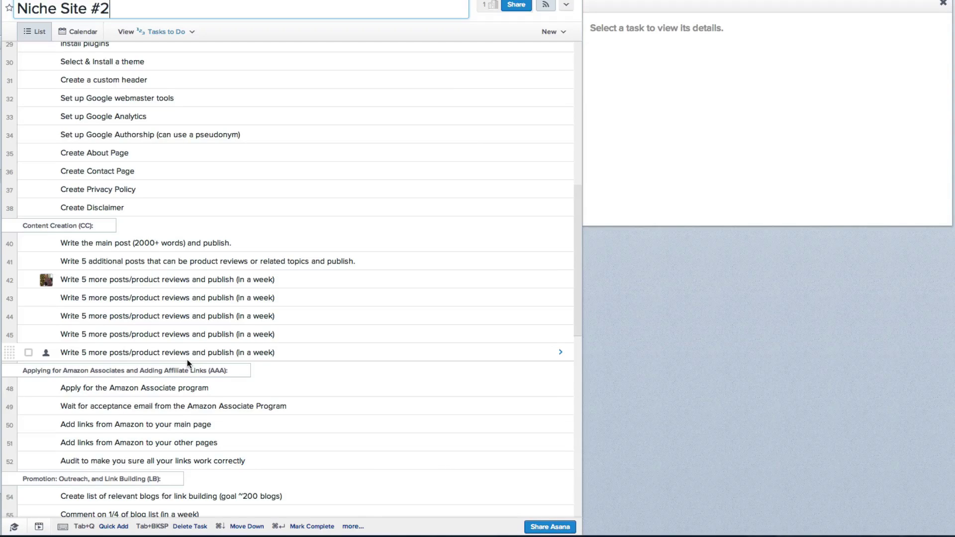
scroll(187, 359, up, 20)
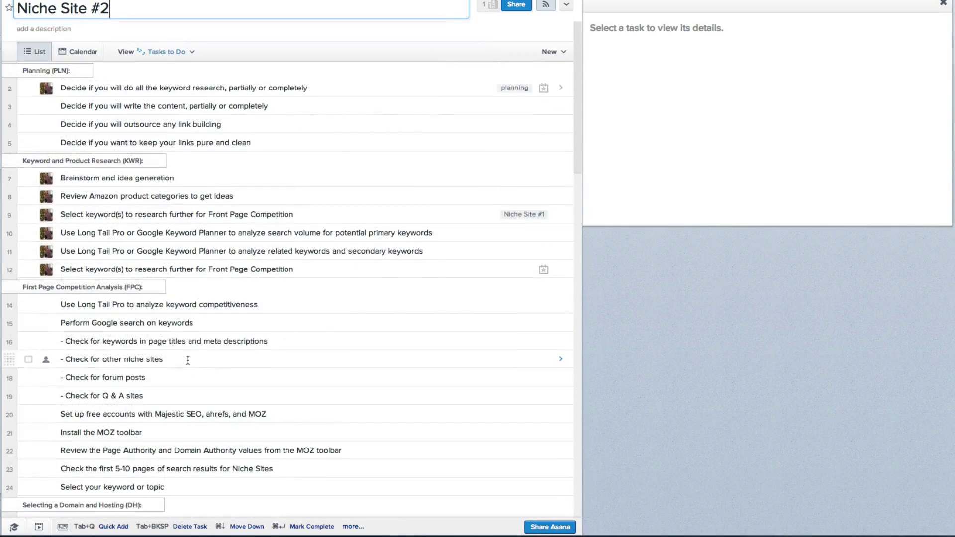
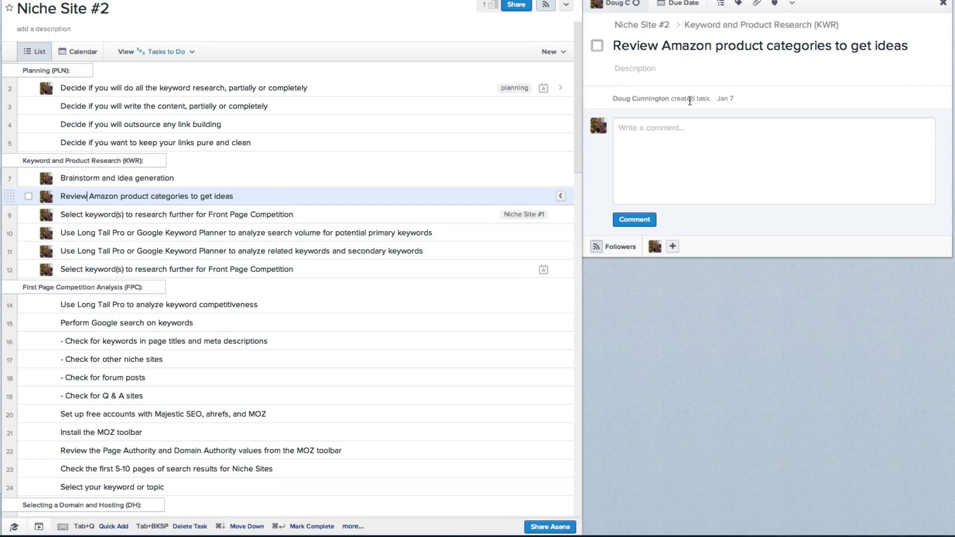
- Examine the comment area of the "Review Amazon product categories to get ideas" task and open its description for editing
click(720, 169)
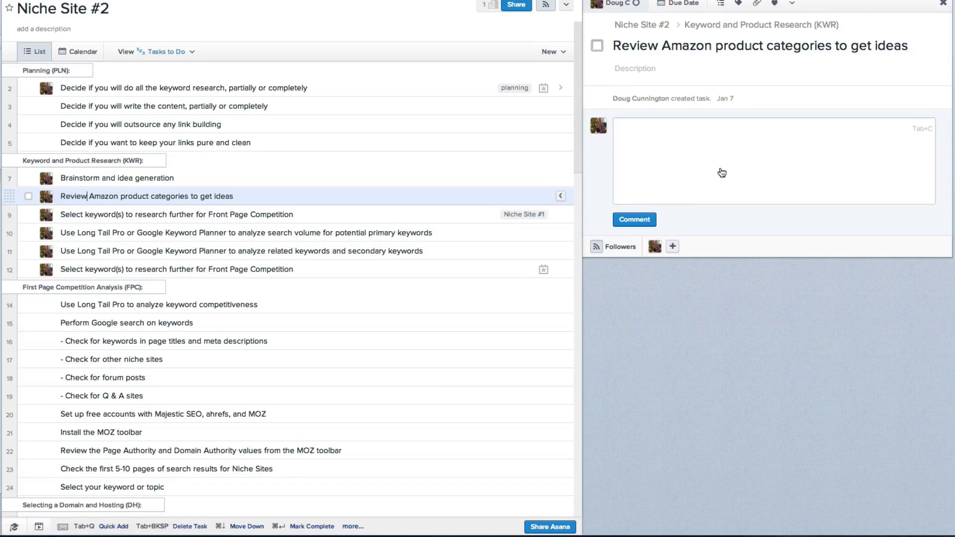
key(Escape)
click(713, 69)
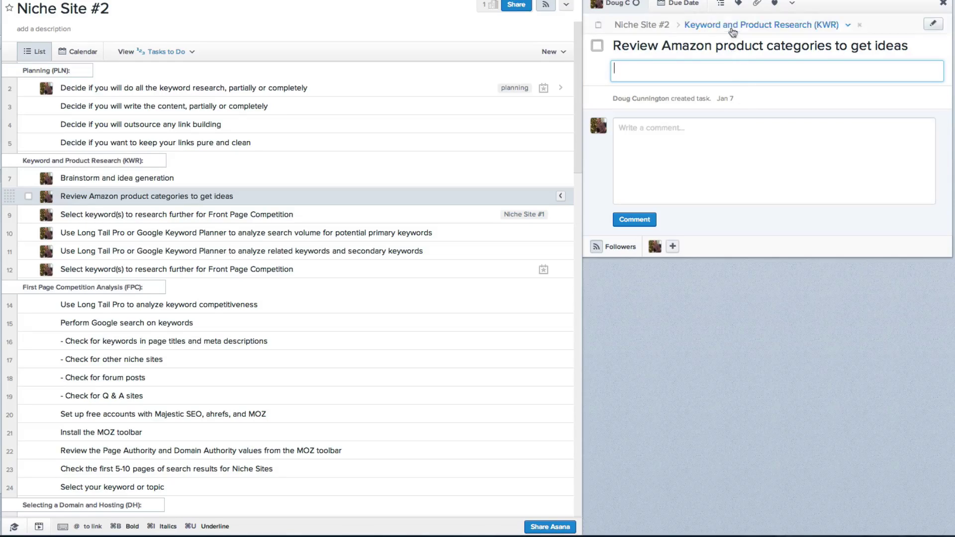
- Add the subtasks "home goods", "groceries" and "etc..." to the "Review Amazon product categories to get ideas" task
click(721, 5)
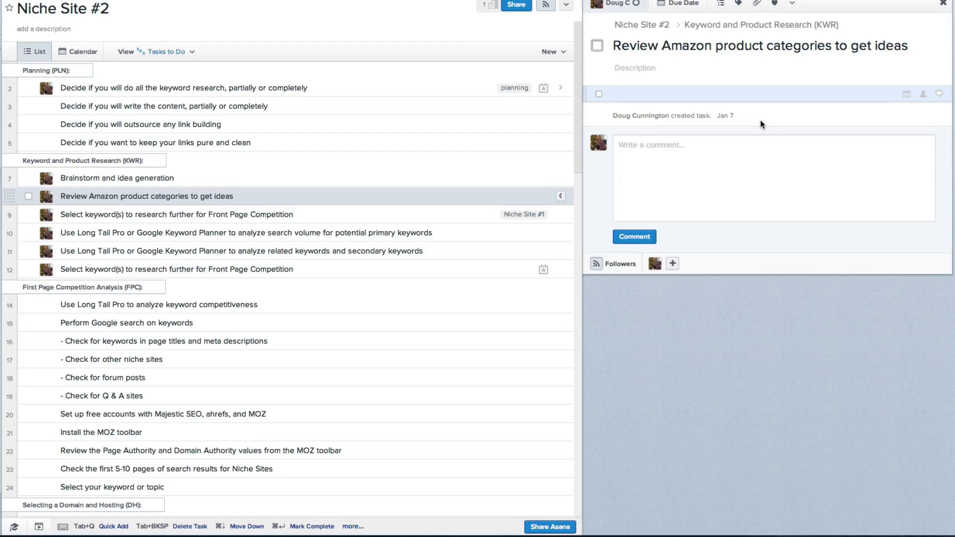
text(home good)
key(Return)
key(BackSpace)
text(s)
key(Return)
text(g)
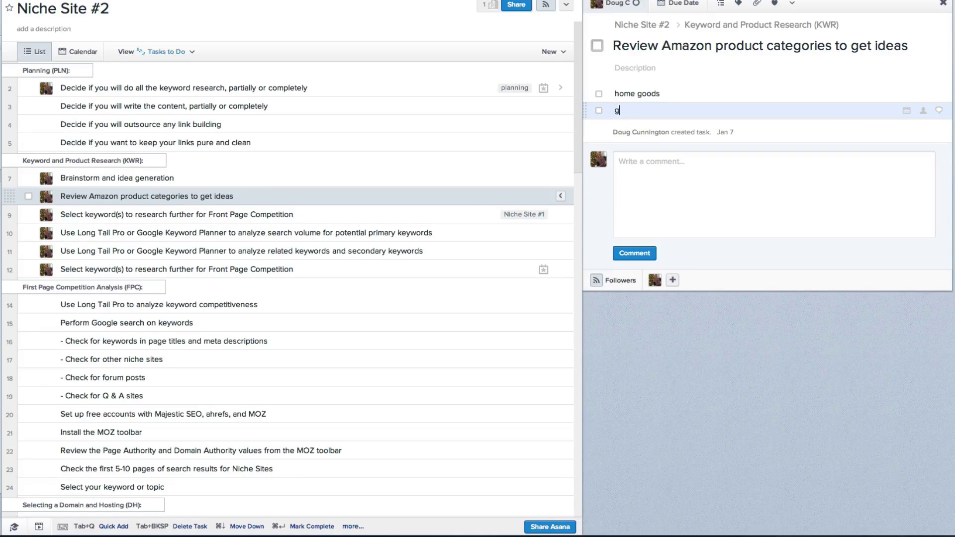
text(roceries)
key(Return)
text(etc...)
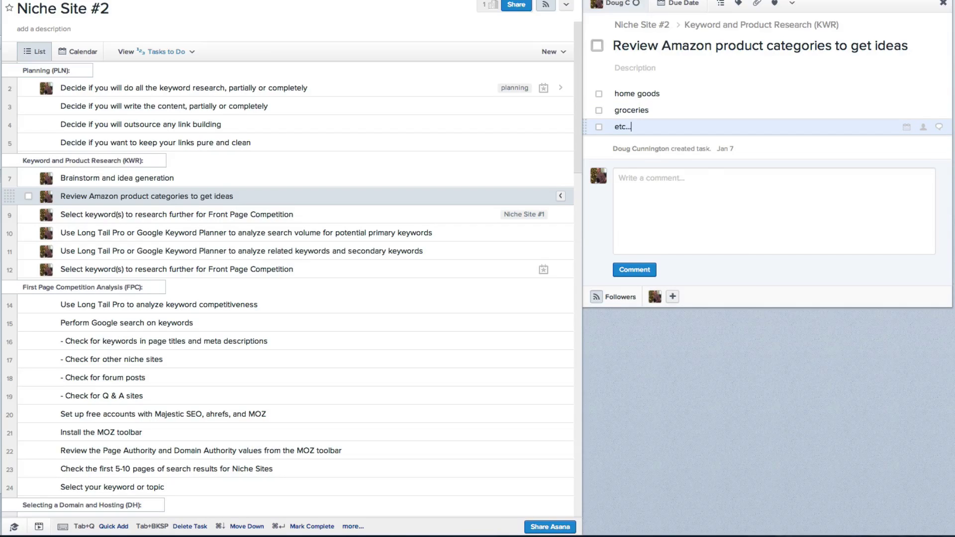
key(Return)
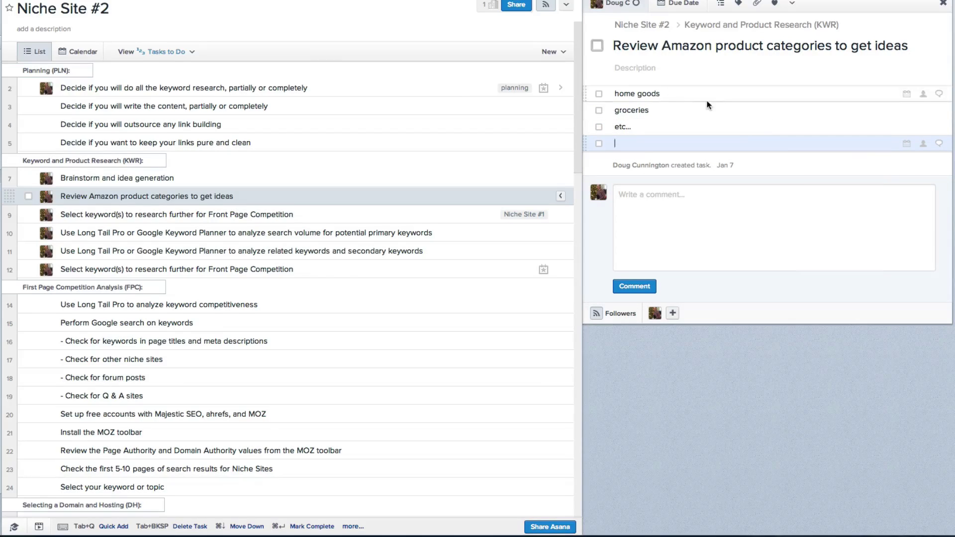
- Mark the subtasks "home goods", "groceries" and "etc..." as complete
click(599, 95)
click(599, 110)
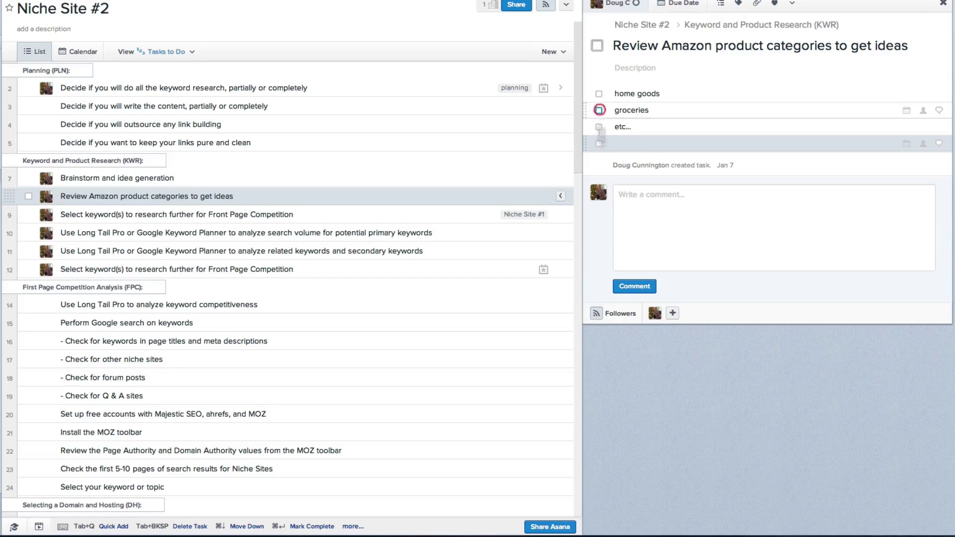
click(599, 94)
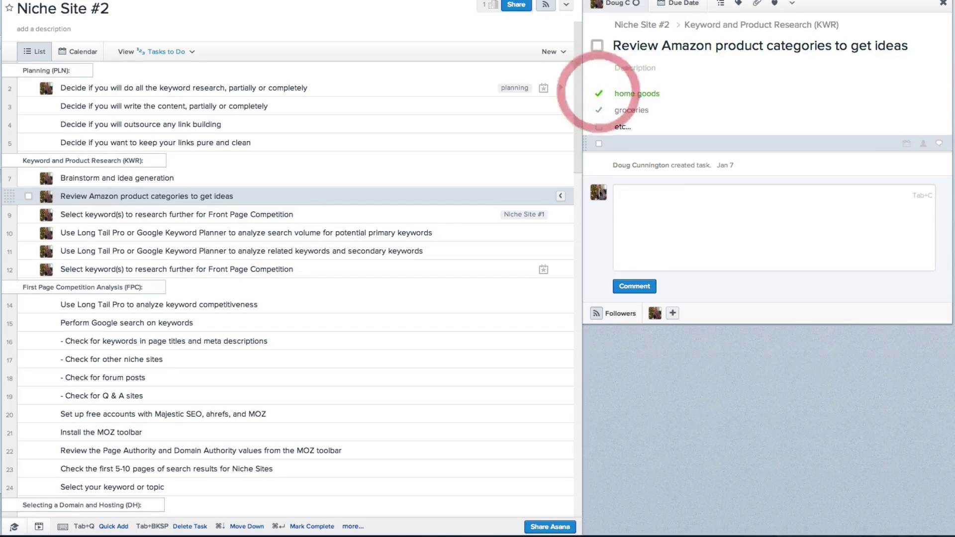
click(599, 128)
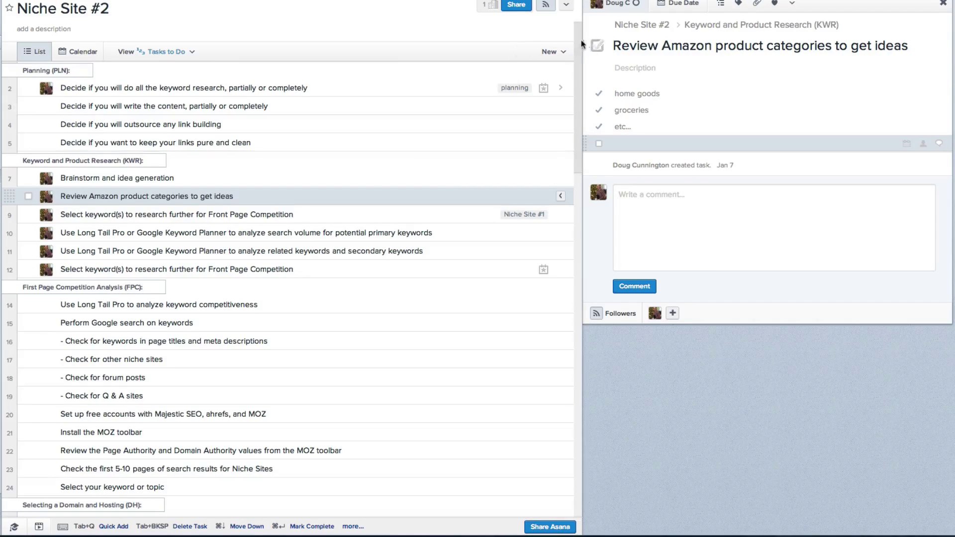
mouse_move(577, 36)
mouse_down()
mouse_move(579, 375)
mouse_move(578, 22)
mouse_up()
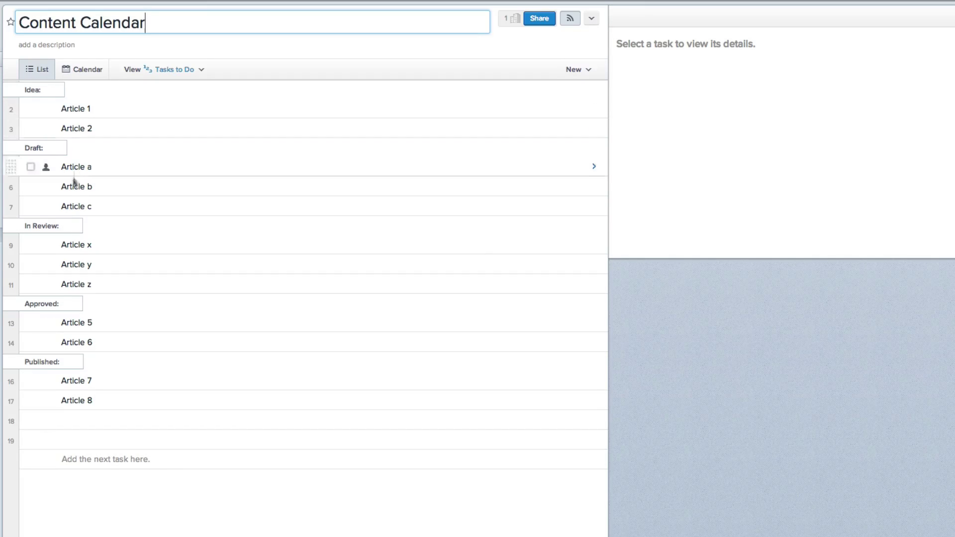
- Move Article x, Article y and Article z together from In Review to the start of the Idea section in the Content Calendar
click(6, 244)
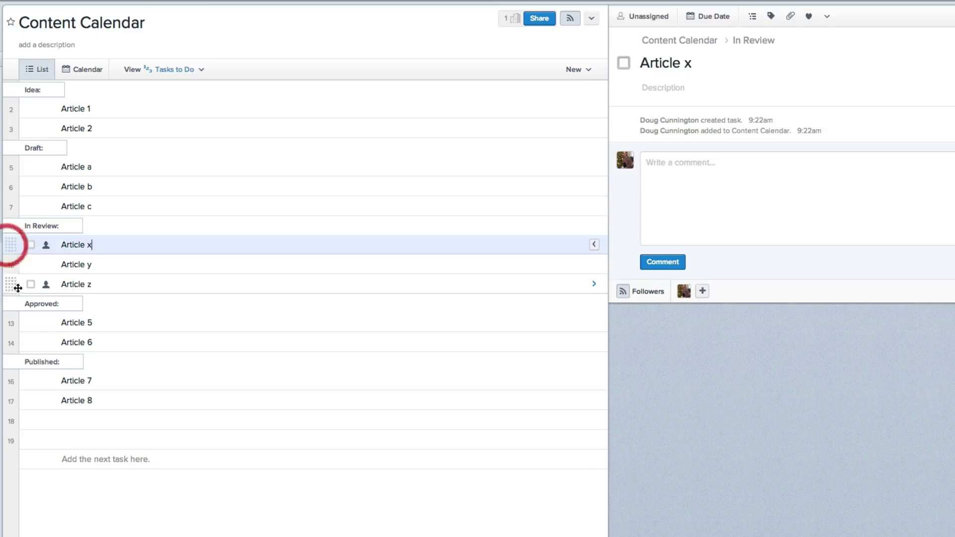
shift+click(10, 284)
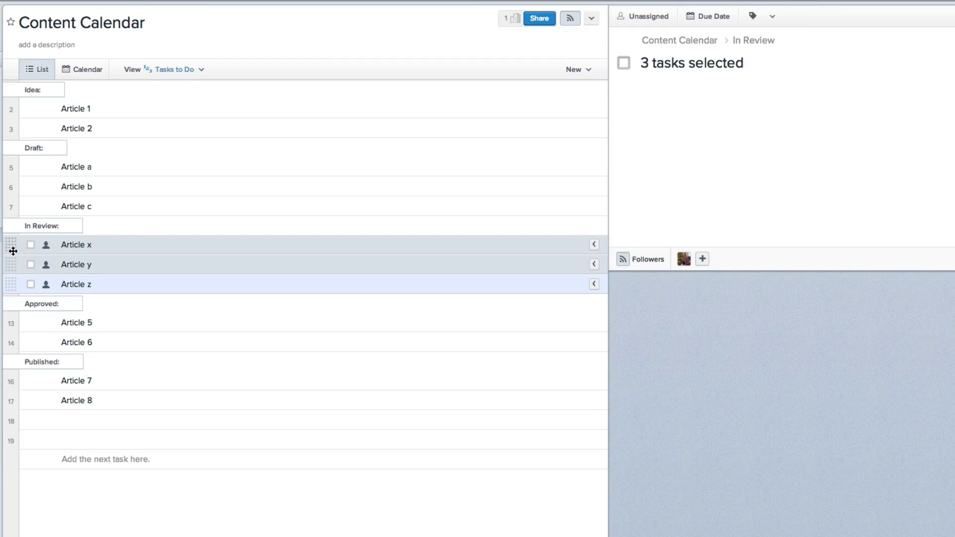
drag(11, 246, 19, 98)
- Assign Article y to the account owner and set its due date to October 7, 2014
click(75, 110)
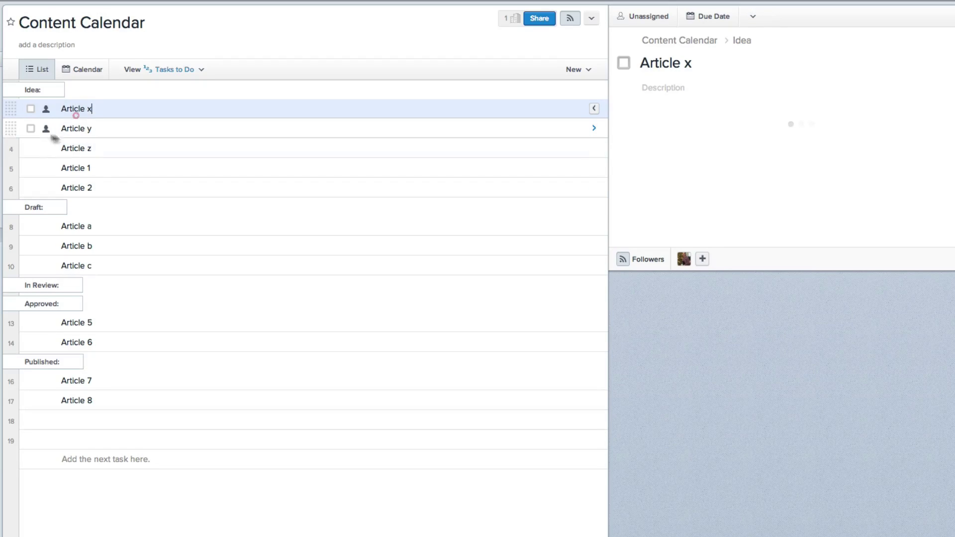
click(88, 128)
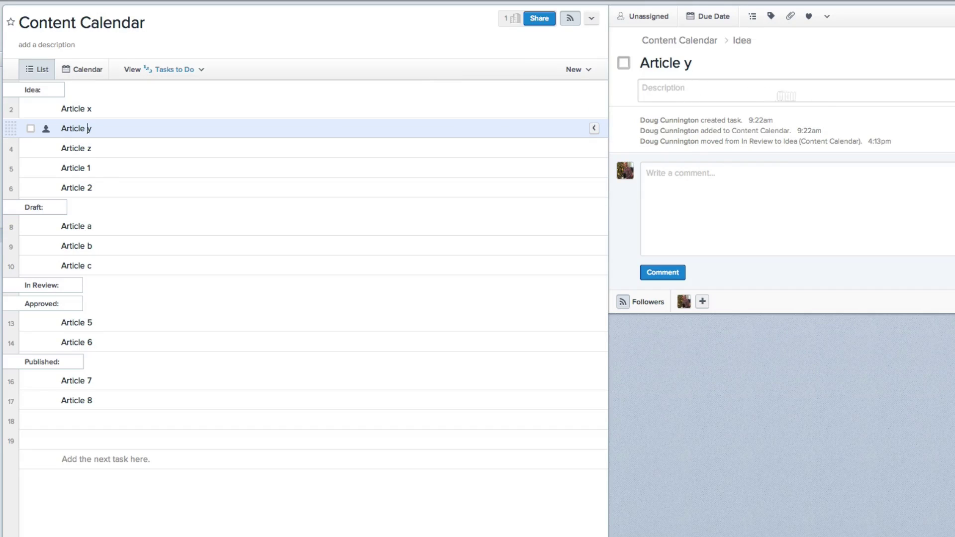
click(764, 177)
click(896, 115)
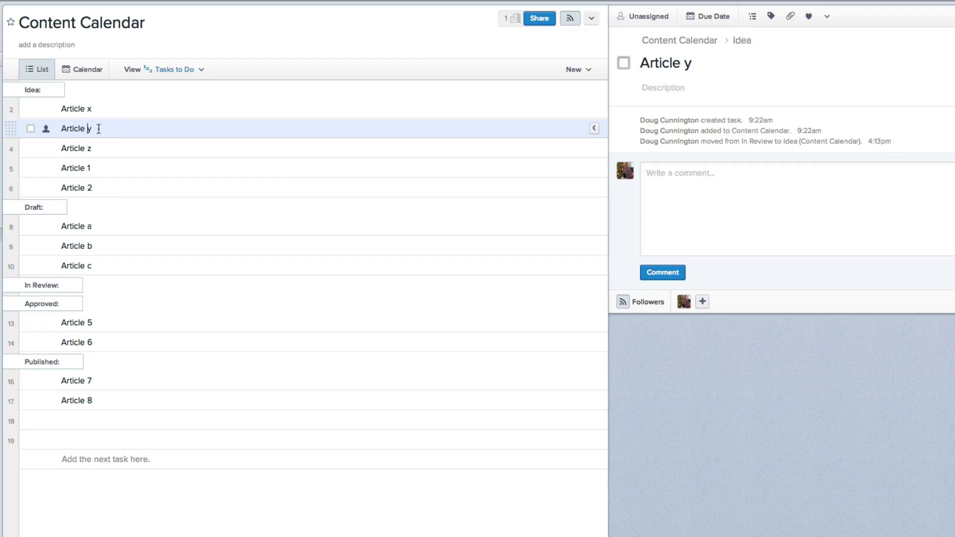
click(646, 17)
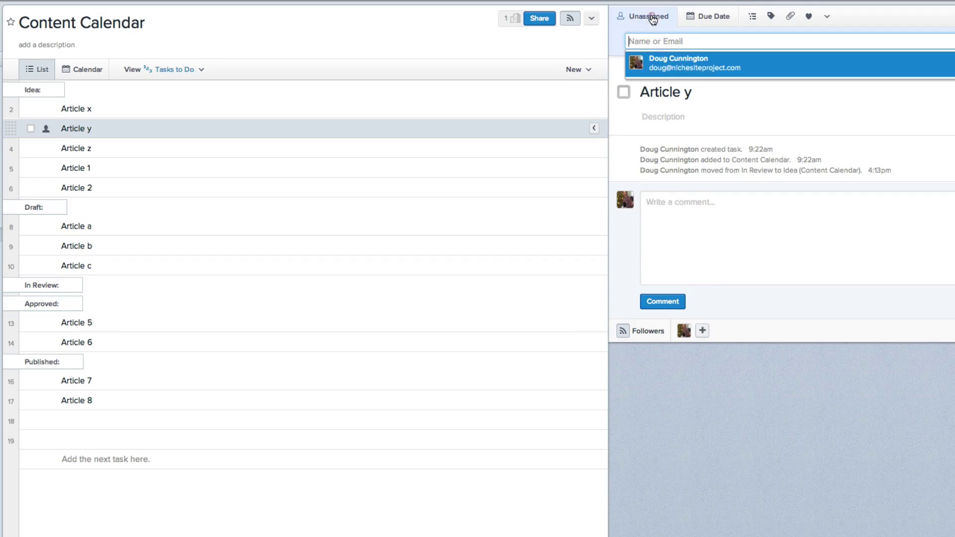
click(656, 64)
click(698, 17)
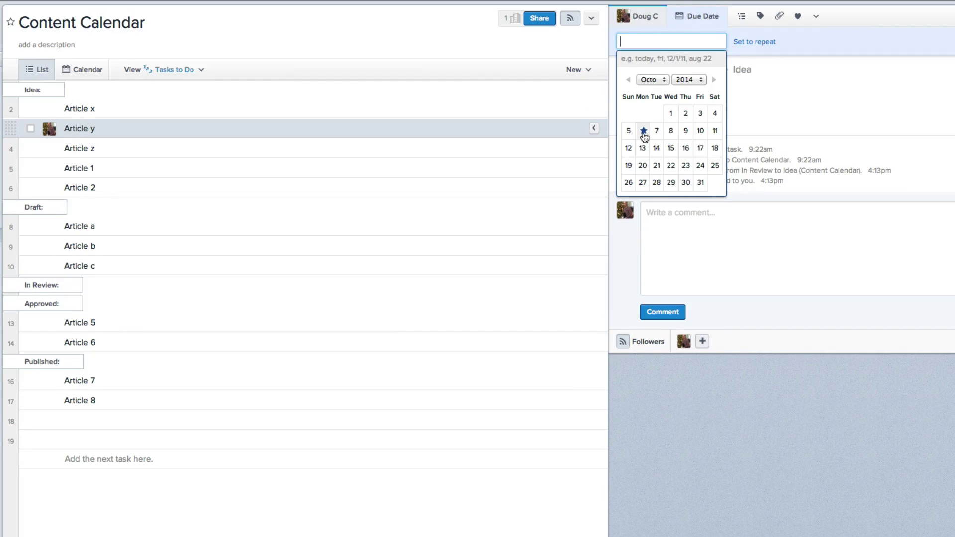
click(655, 133)
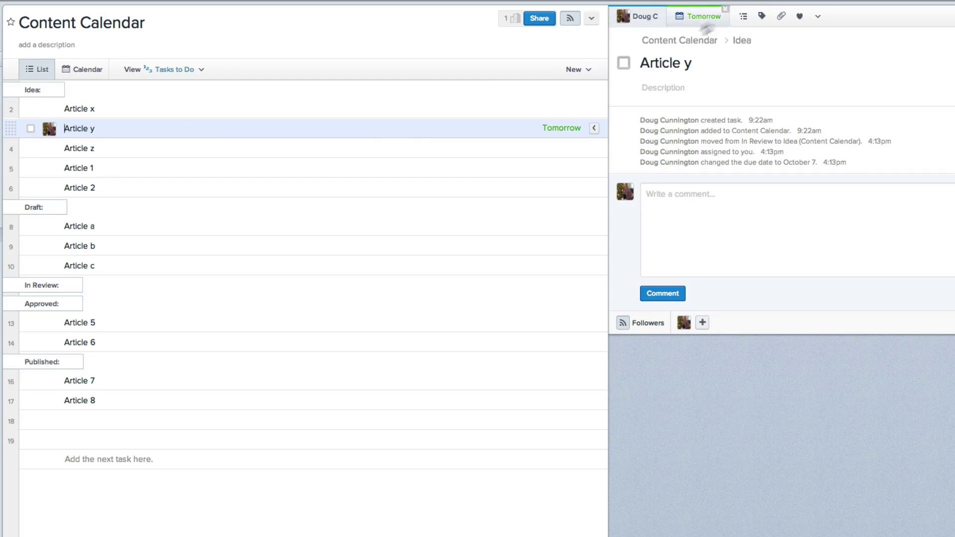
- Add the tag "blogging topic" to Article y
click(683, 193)
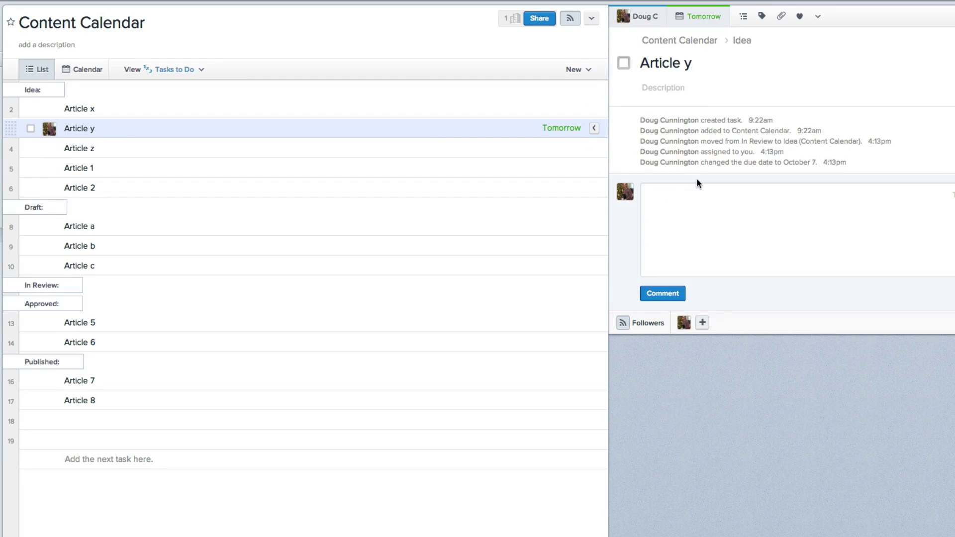
click(762, 16)
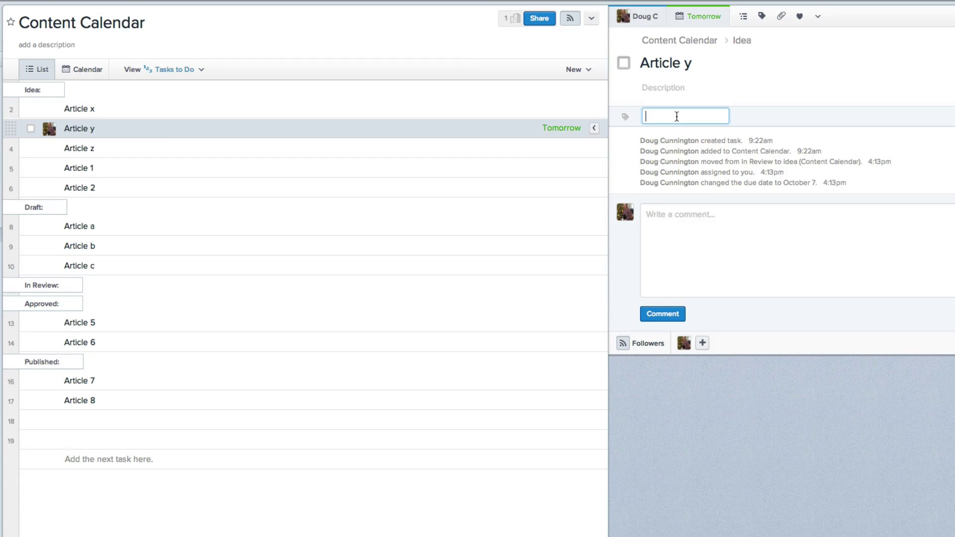
text(blog)
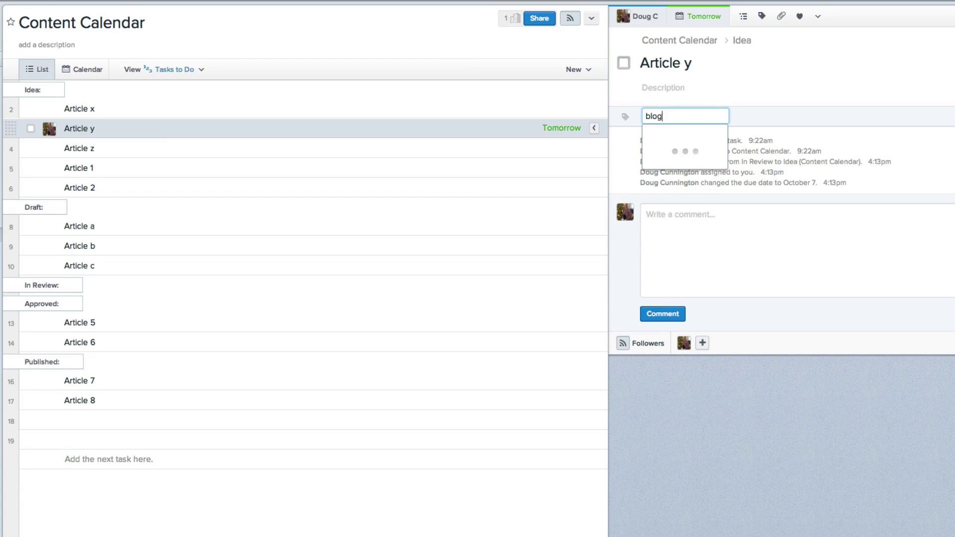
text(ging topic)
key(Return)
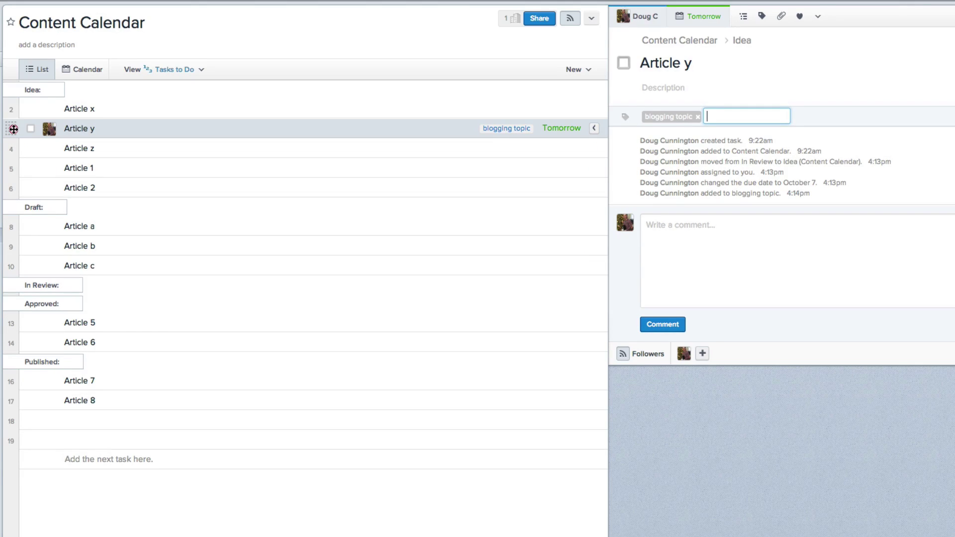
- Move Article y from Idea to the start of the Draft section and post the comment "drafted" on it
drag(14, 129, 37, 135)
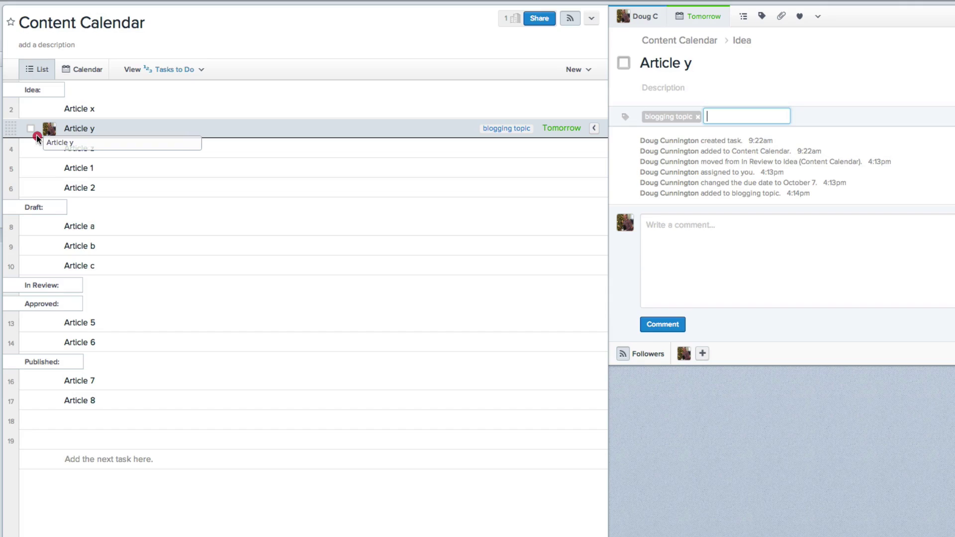
drag(37, 134, 27, 219)
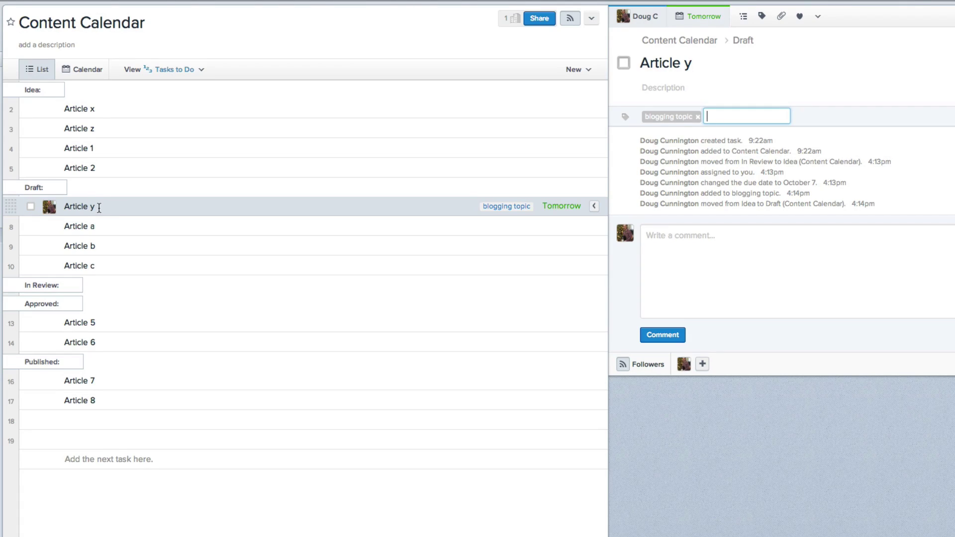
click(785, 258)
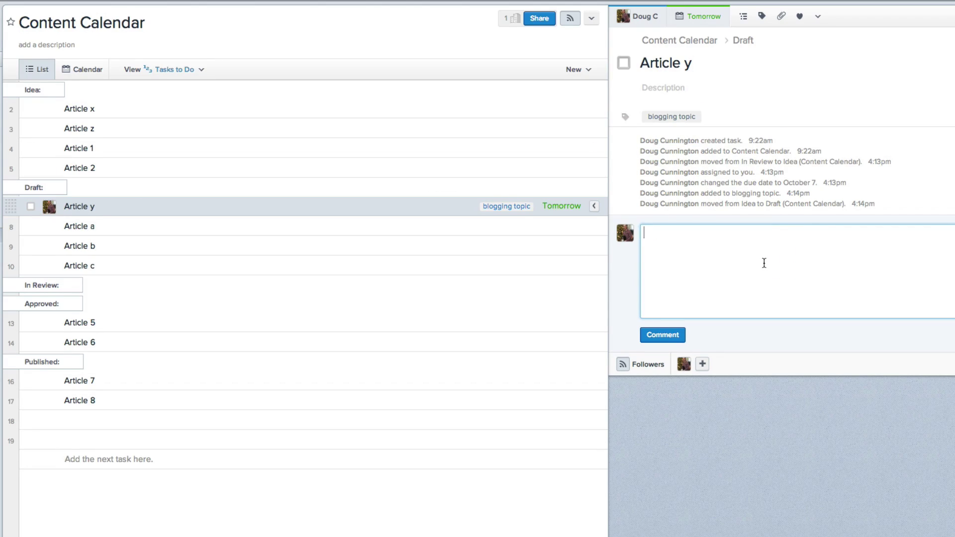
text(drafted)
click(676, 335)
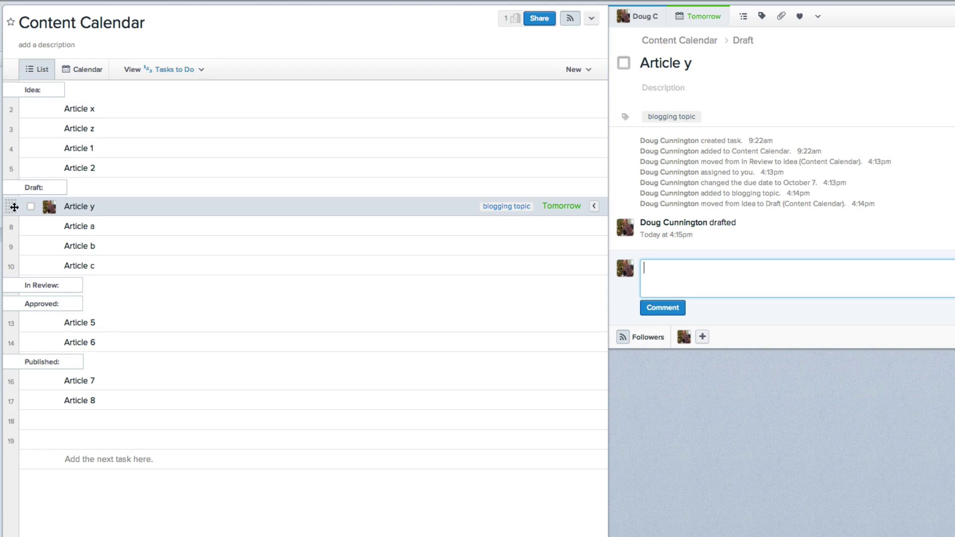
- Move Article y from Draft to In Review and post the comment "completed review" on it
drag(14, 207, 23, 289)
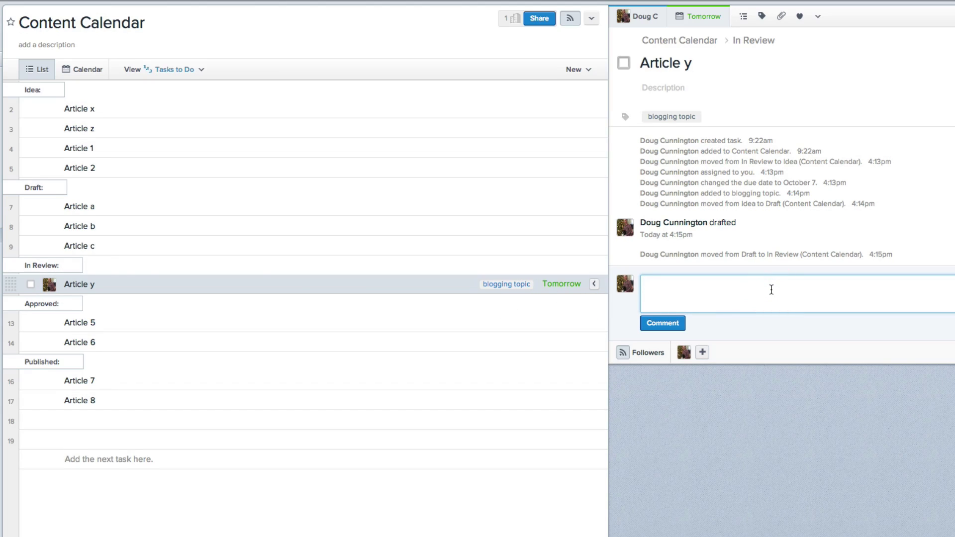
text(completed reiv)
key(BackSpace)
key(BackSpace)
text(view)
click(669, 323)
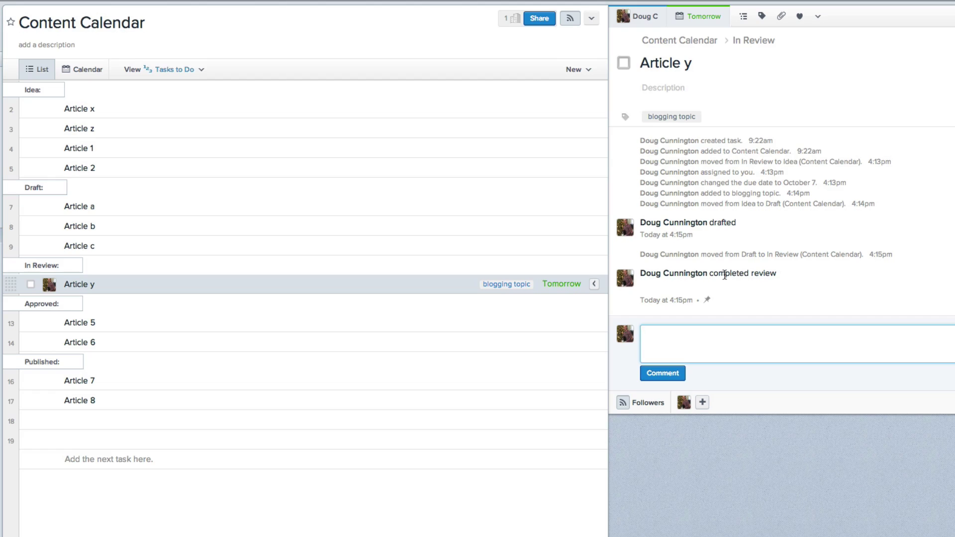
click(783, 273)
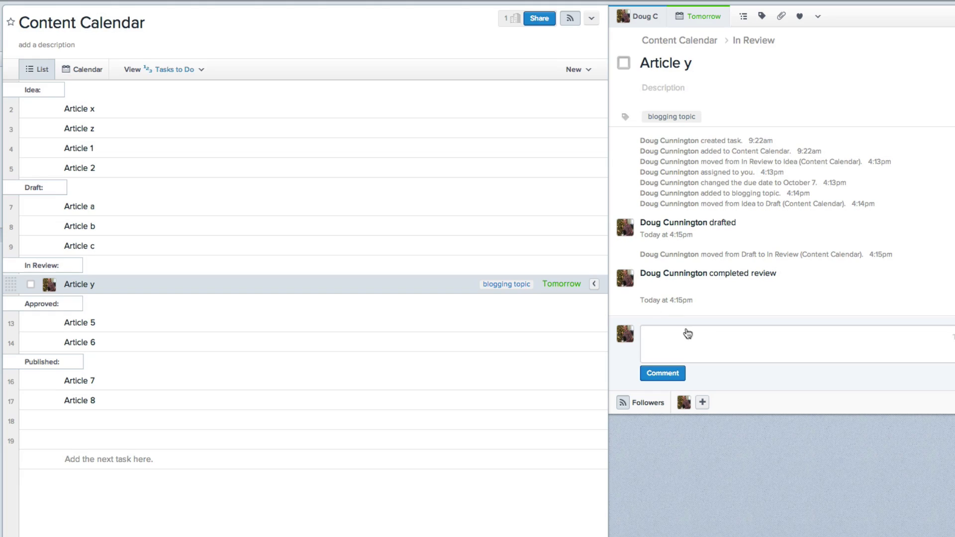
- Post the comment "Approved" on Article y and move it to the start of the Approved section
click(700, 342)
text(Approved)
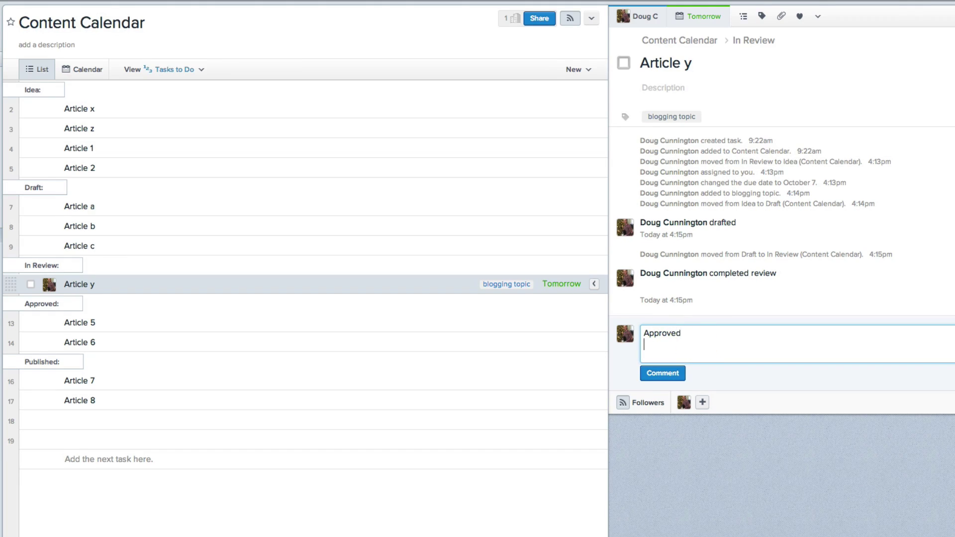
click(662, 373)
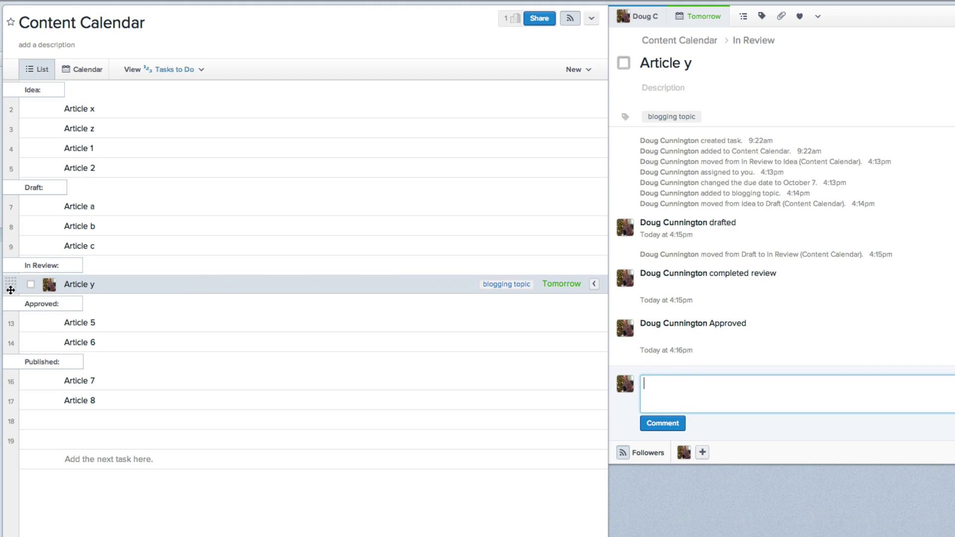
drag(8, 283, 18, 313)
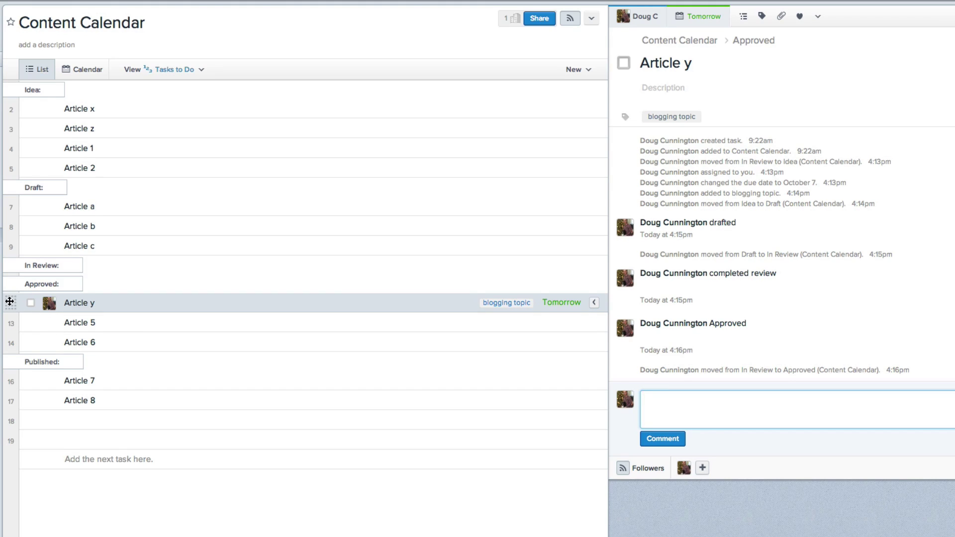
- Move Article y to the start of the Published section and check its date in the calendar view before returning to the list
drag(10, 302, 21, 375)
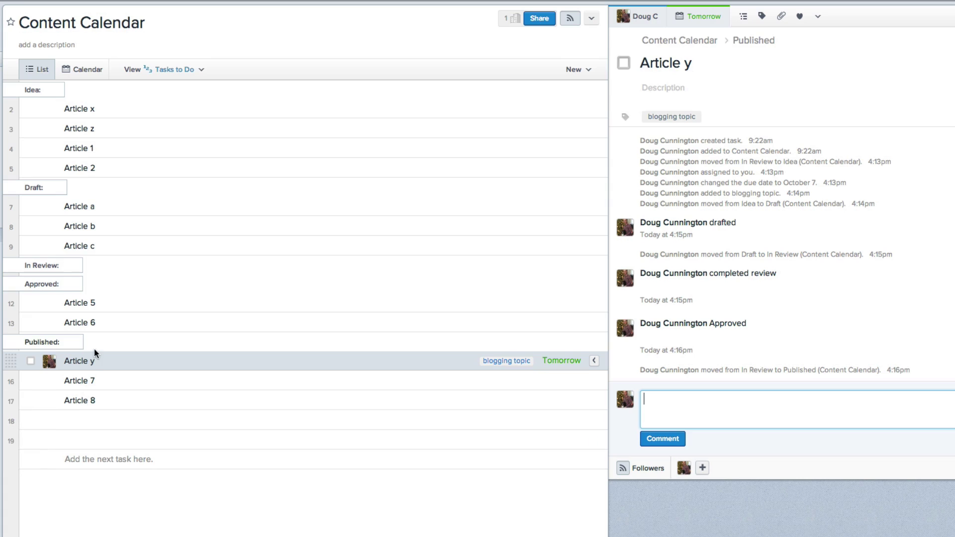
click(83, 74)
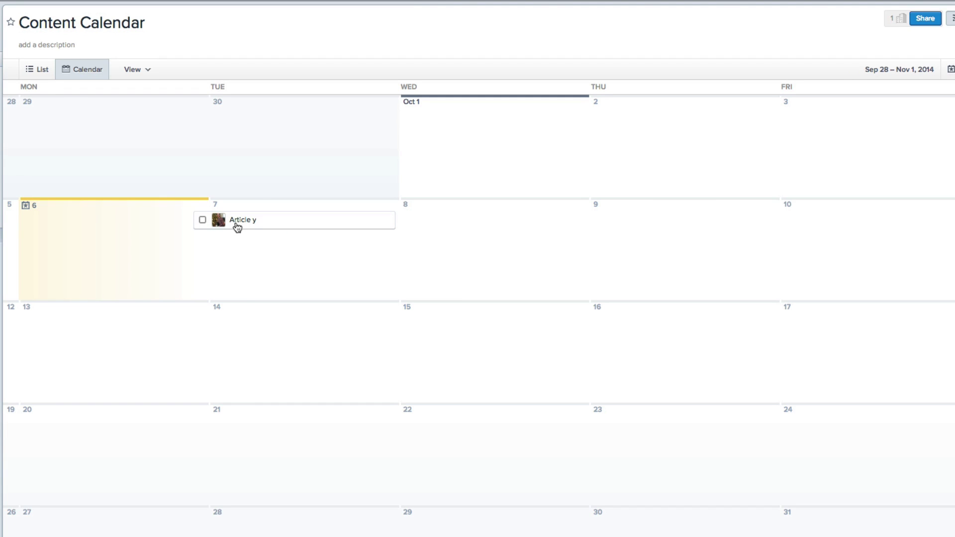
click(46, 70)
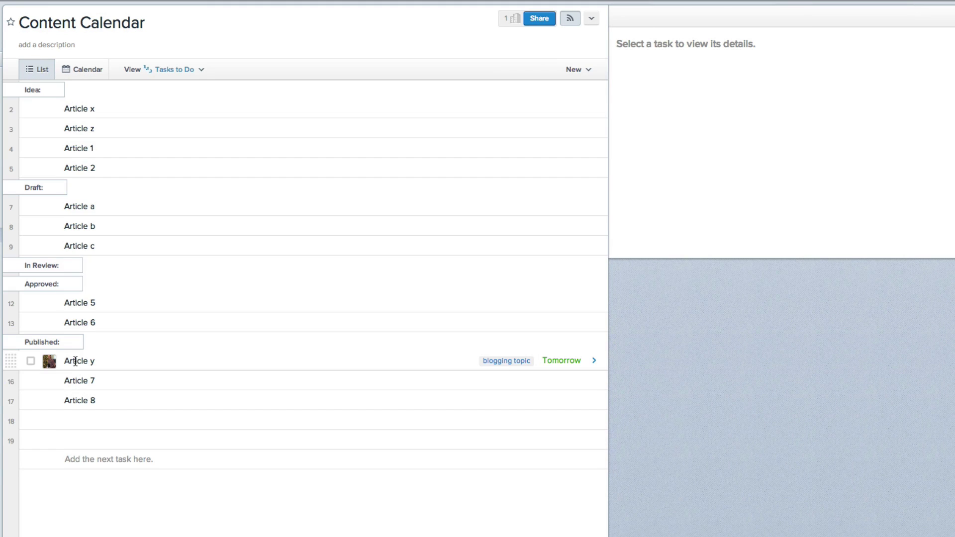
- Set Article y's due date to October 11, 2014, and check its placement in the calendar view before returning to the list
click(74, 360)
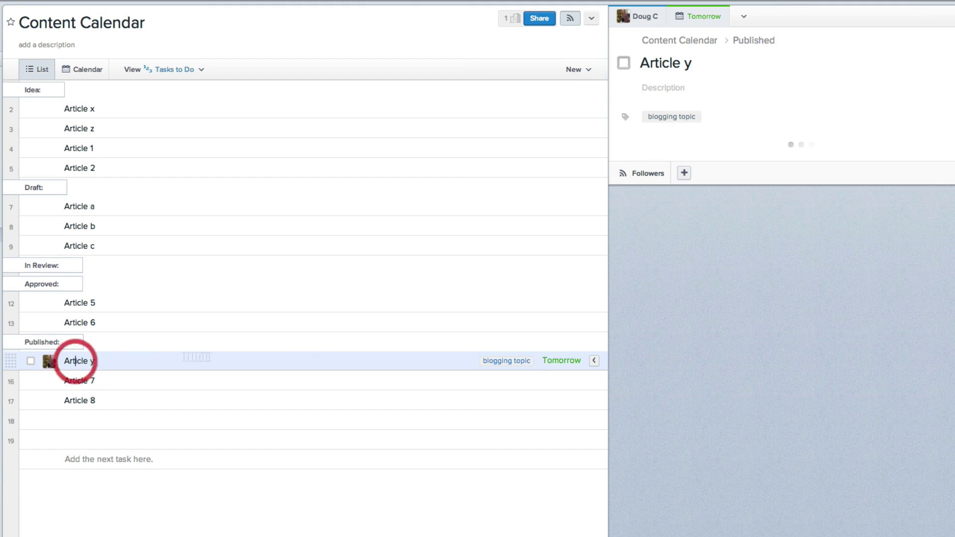
click(696, 18)
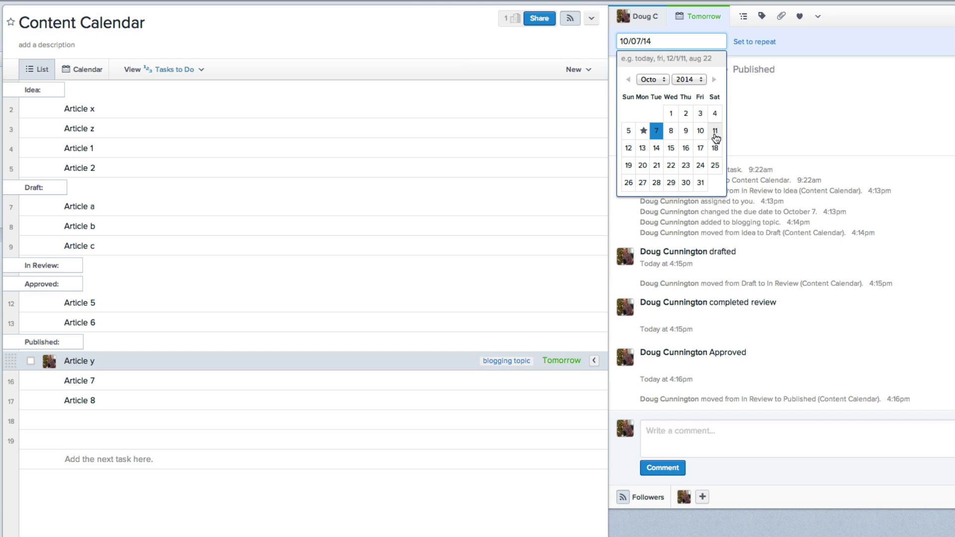
click(715, 131)
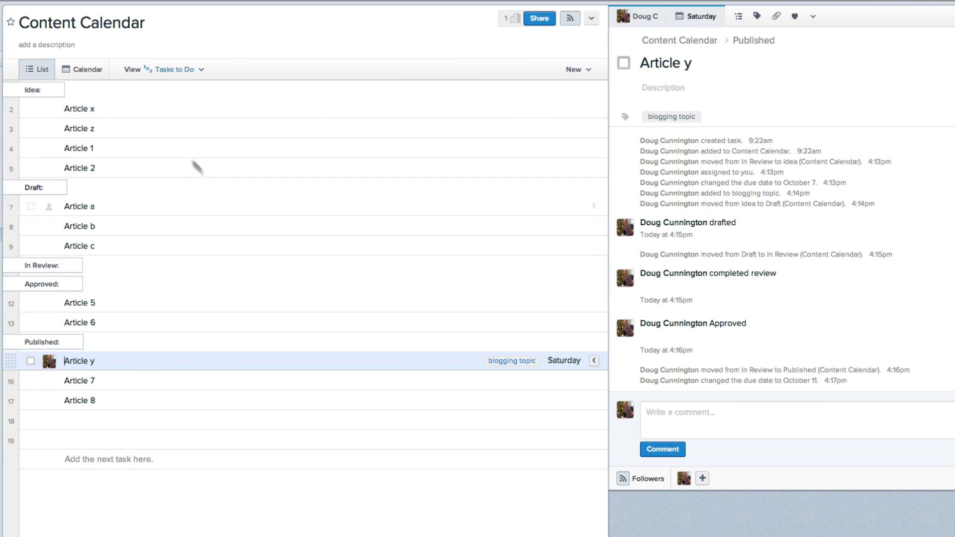
click(84, 75)
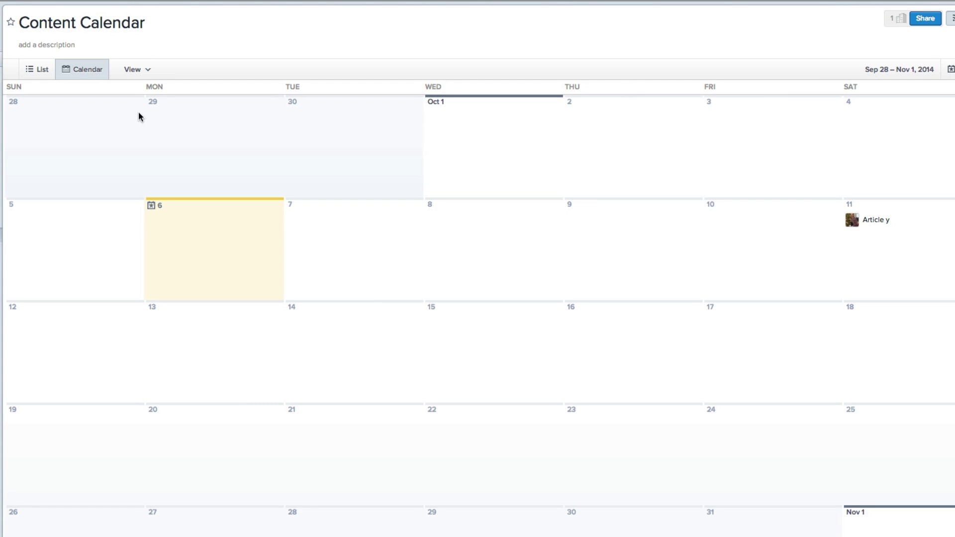
click(43, 70)
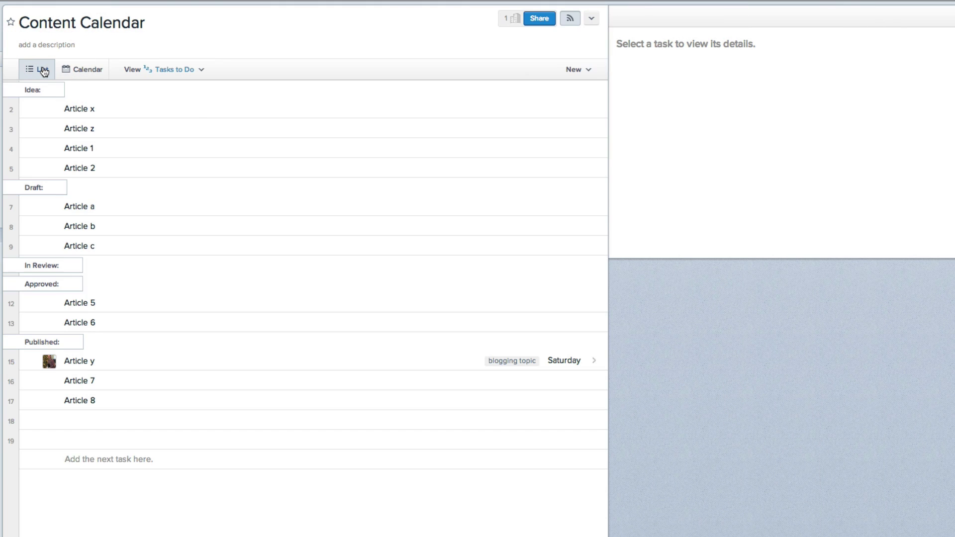